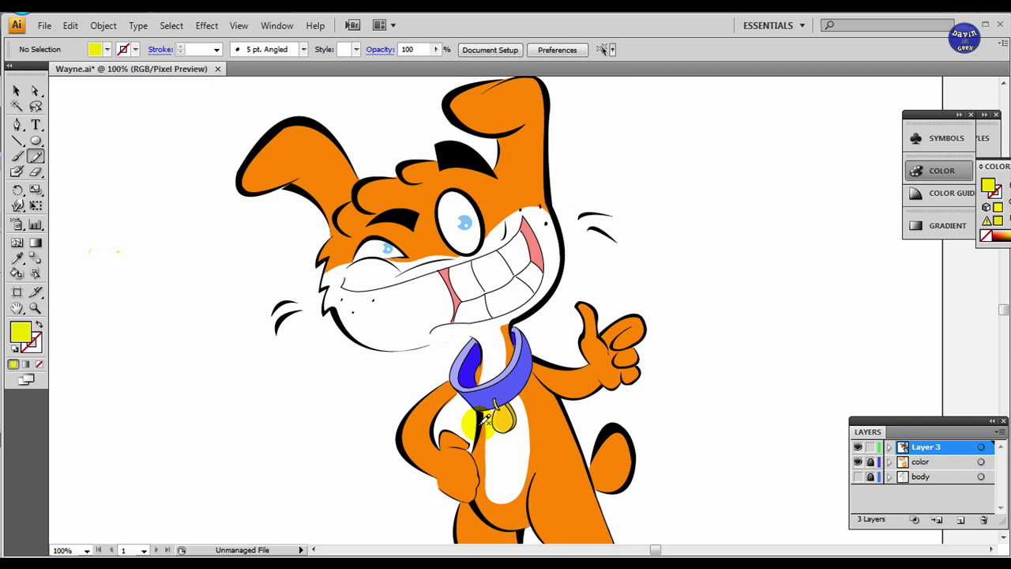
# Step: Recentre the dog and add a new empty layer below the colour layer
pyautogui.moveTo(668, 397); pyautogui.dragTo(705, 335)
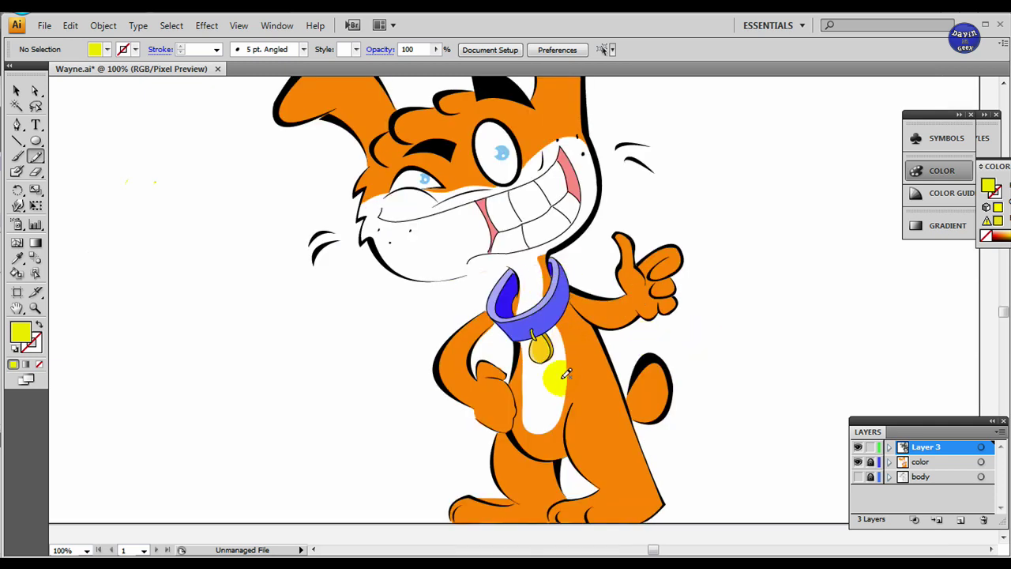
pyautogui.moveTo(770, 335); pyautogui.dragTo(738, 405)
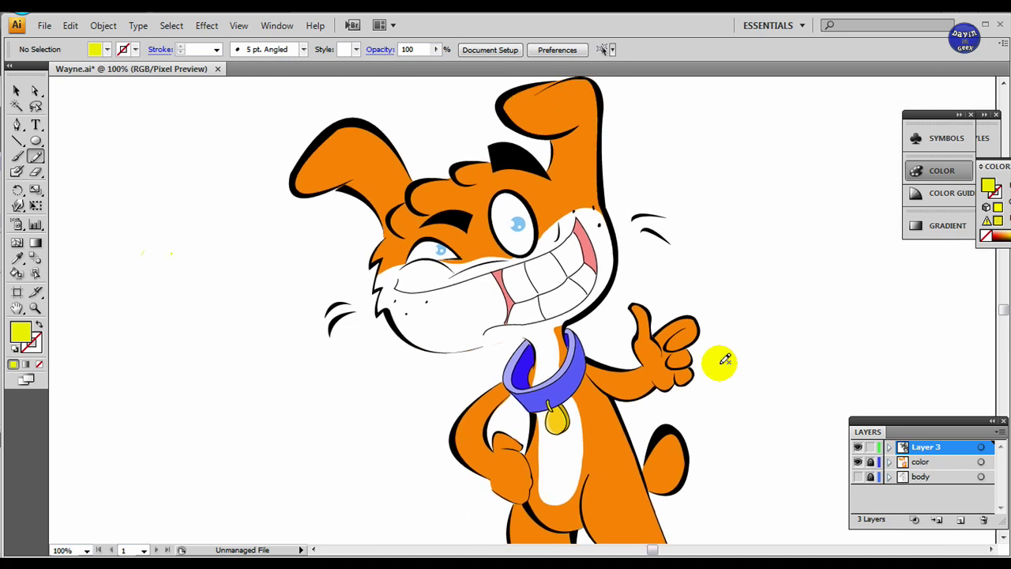
pyautogui.hotkey('ctrl', '-')
pyautogui.hotkey('ctrl', '-')
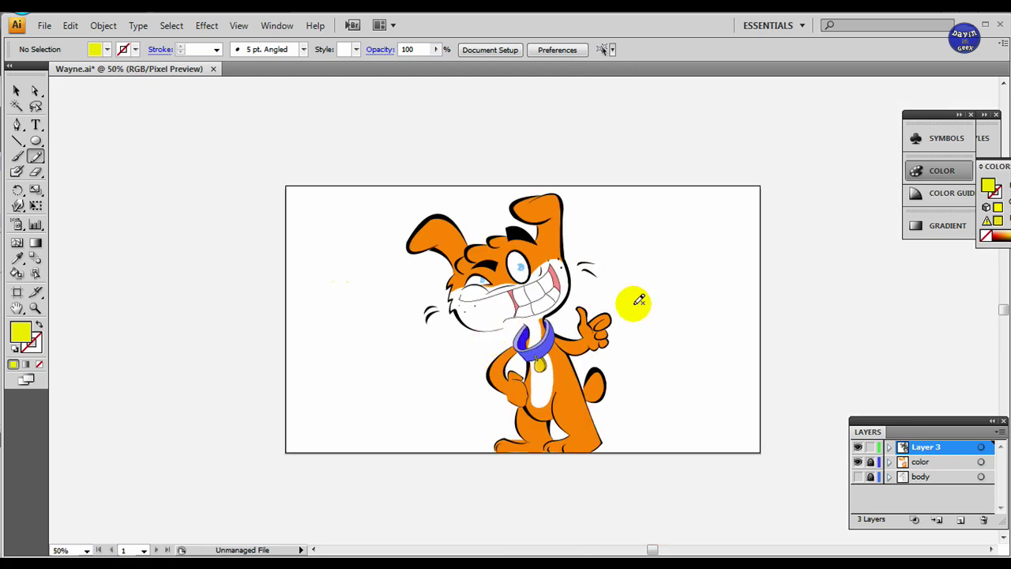
pyautogui.click(870, 447)
pyautogui.hotkey('ctrl', 'l')
# Step: Lock the ink layer, zoom to 100%, hide colour and ink, and show the grey sketch
pyautogui.click(870, 462)
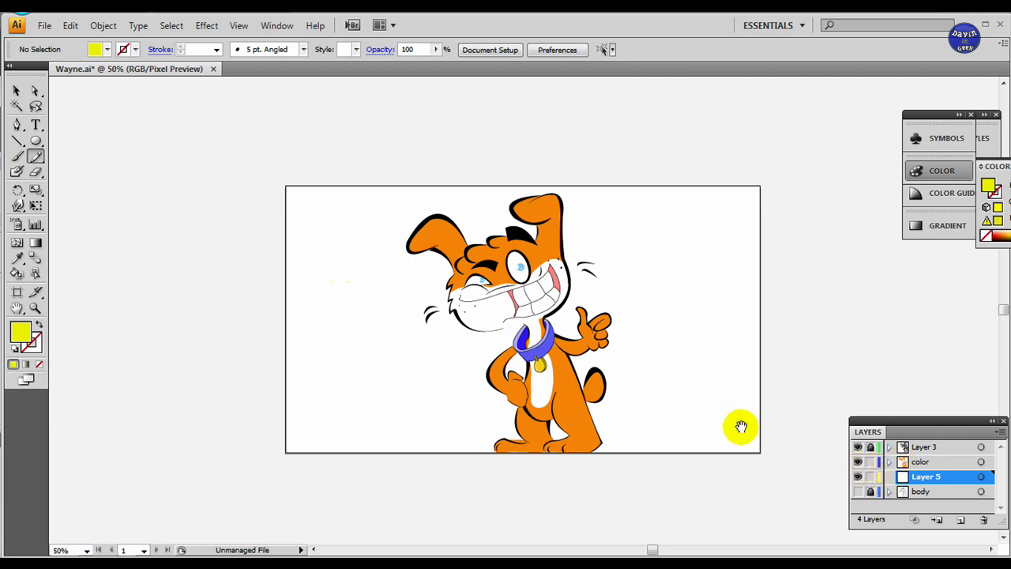
pyautogui.hotkey('ctrl', '1')
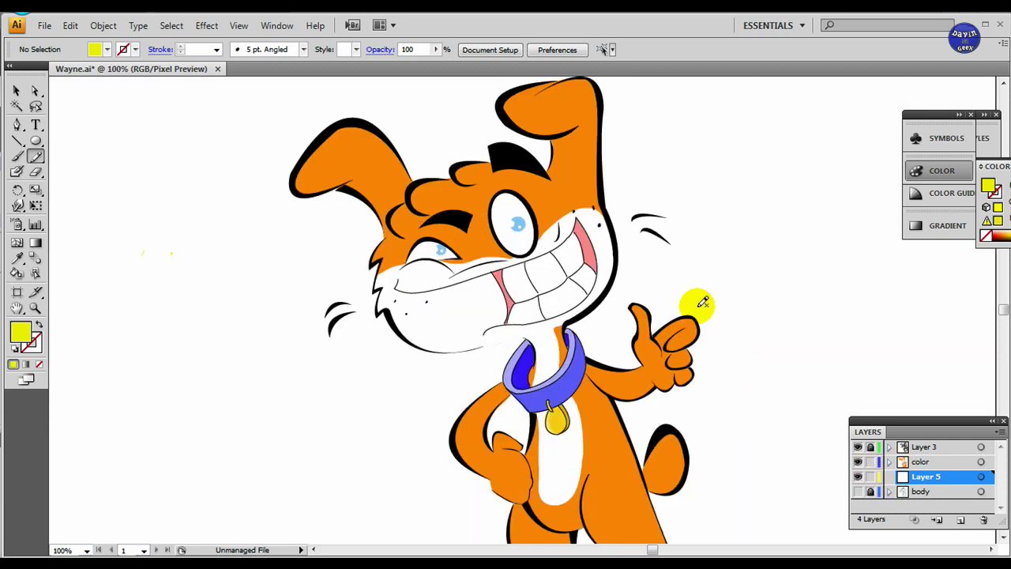
pyautogui.click(858, 462)
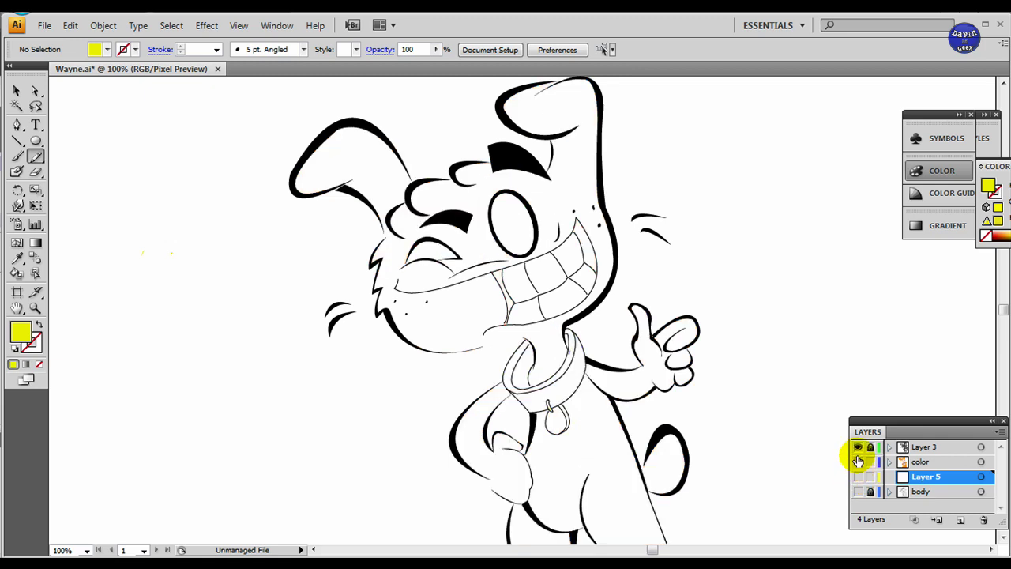
pyautogui.click(858, 447)
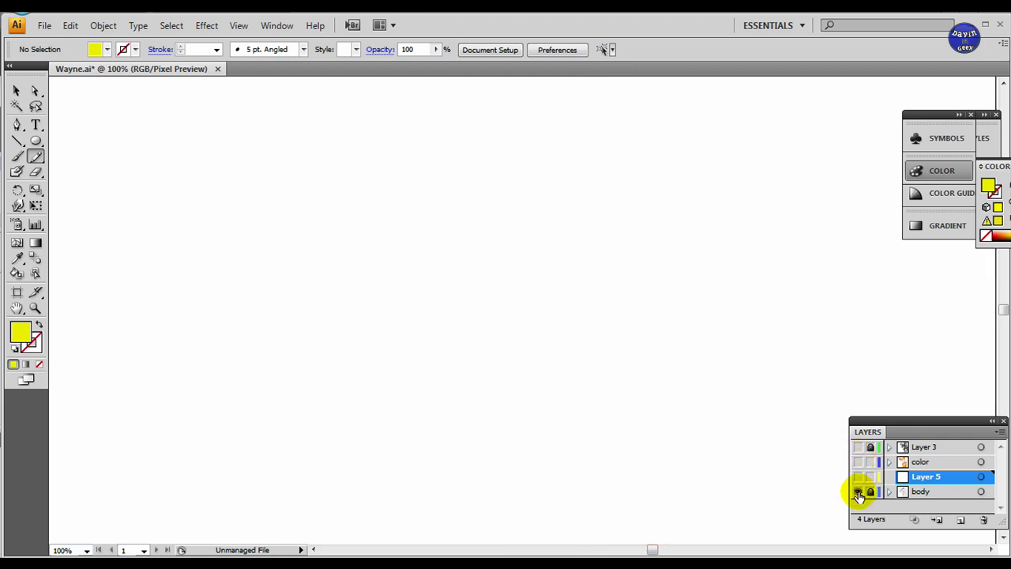
pyautogui.click(858, 491)
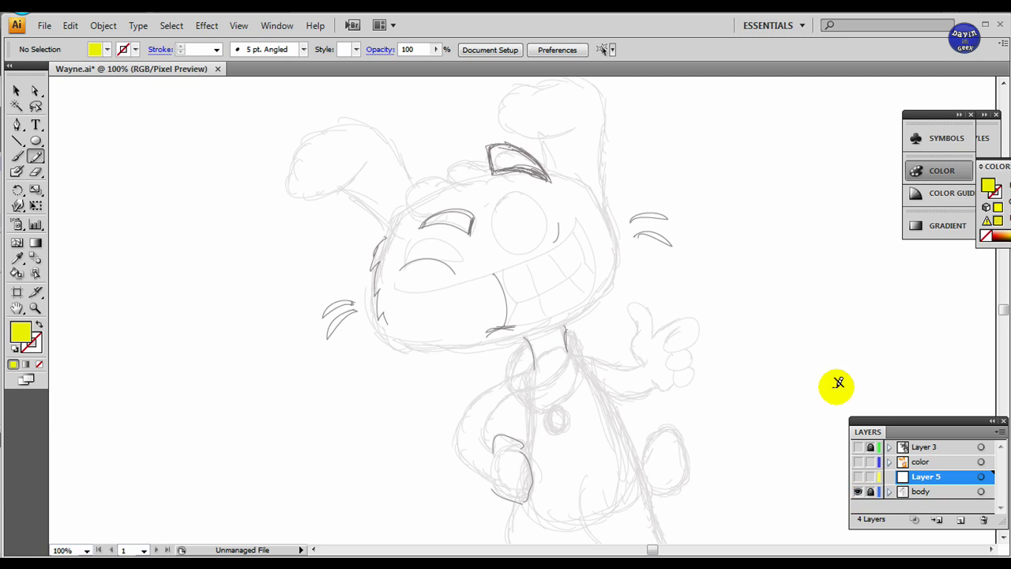
pyautogui.moveTo(608, 360)
pyautogui.mouseDown()
pyautogui.moveTo(646, 300)
pyautogui.moveTo(603, 313)
pyautogui.mouseUp()
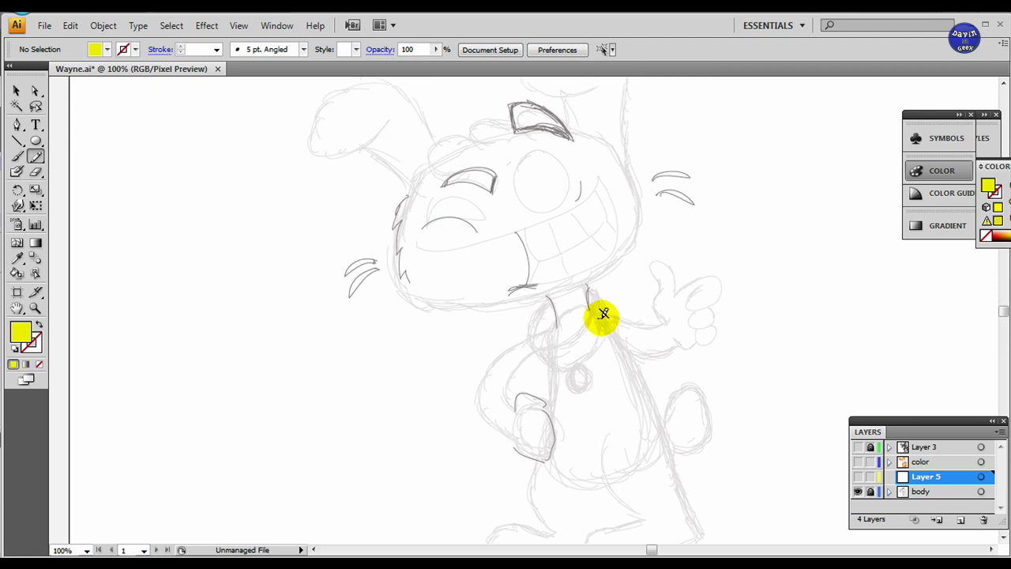
# Step: Make the black ink lines and orange colour fills visible again
pyautogui.click(857, 447)
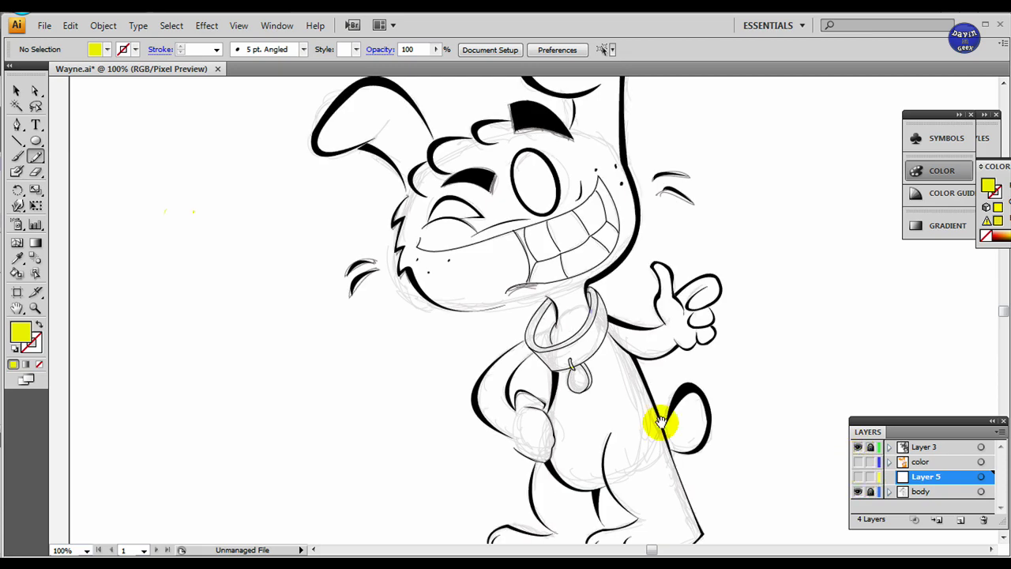
pyautogui.moveTo(660, 423); pyautogui.dragTo(674, 416)
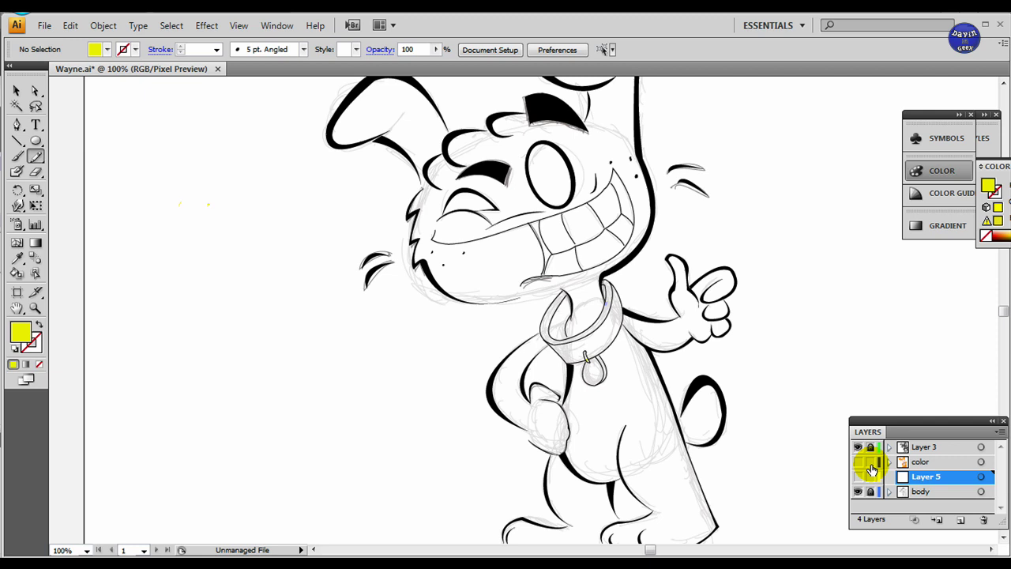
pyautogui.click(858, 463)
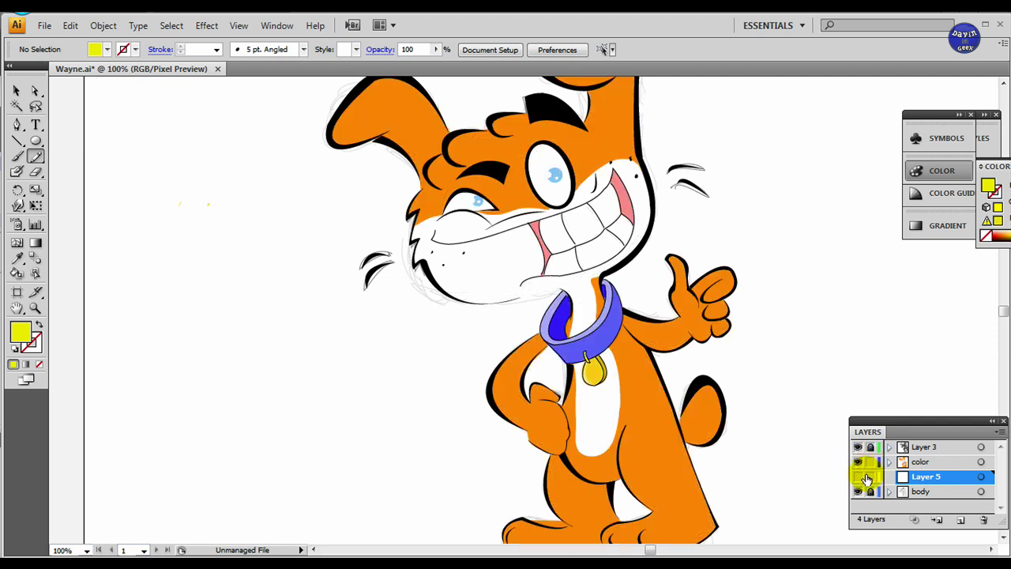
pyautogui.moveTo(710, 402); pyautogui.dragTo(713, 438)
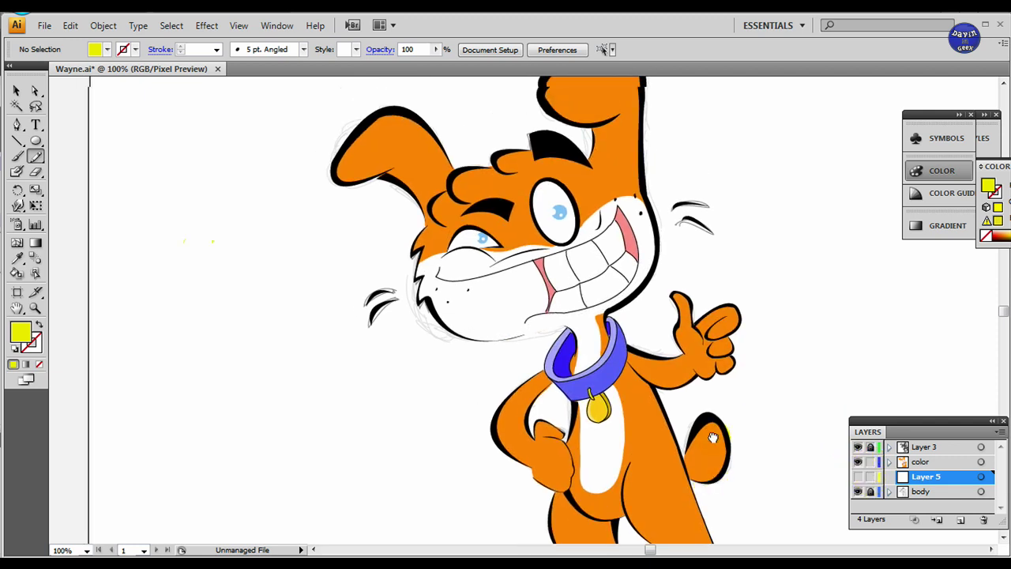
pyautogui.moveTo(693, 405); pyautogui.dragTo(689, 374)
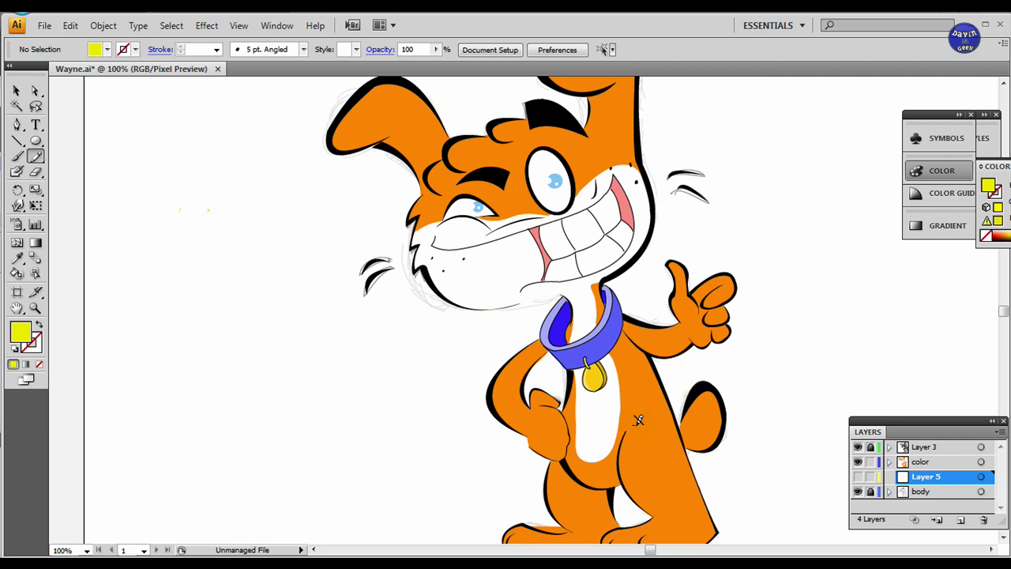
# Step: Hide and lock the grey sketch layer, then zoom out to the whole artboard
pyautogui.click(565, 226)
pyautogui.click(691, 463)
pyautogui.click(872, 491)
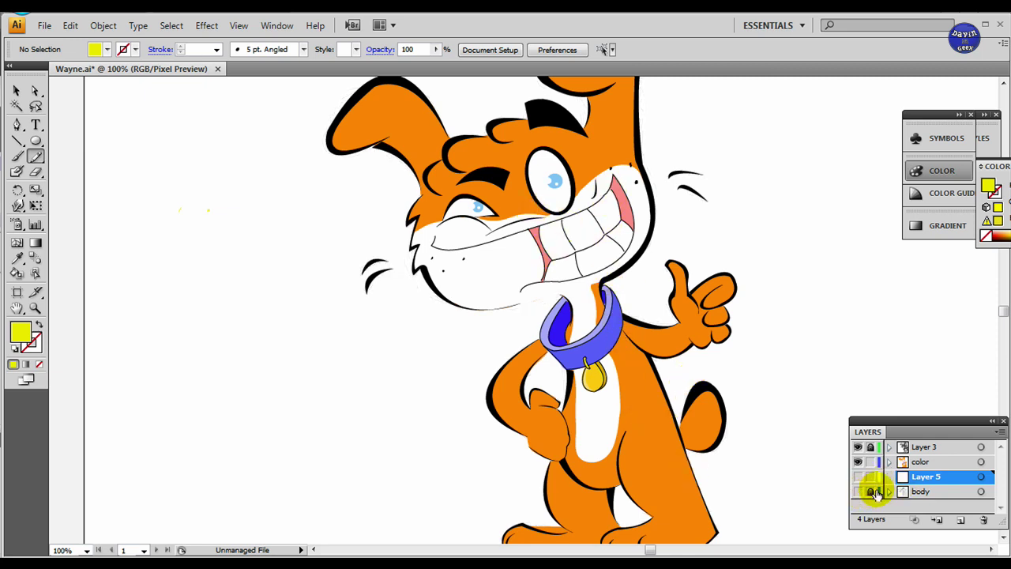
pyautogui.moveTo(795, 384); pyautogui.dragTo(766, 469)
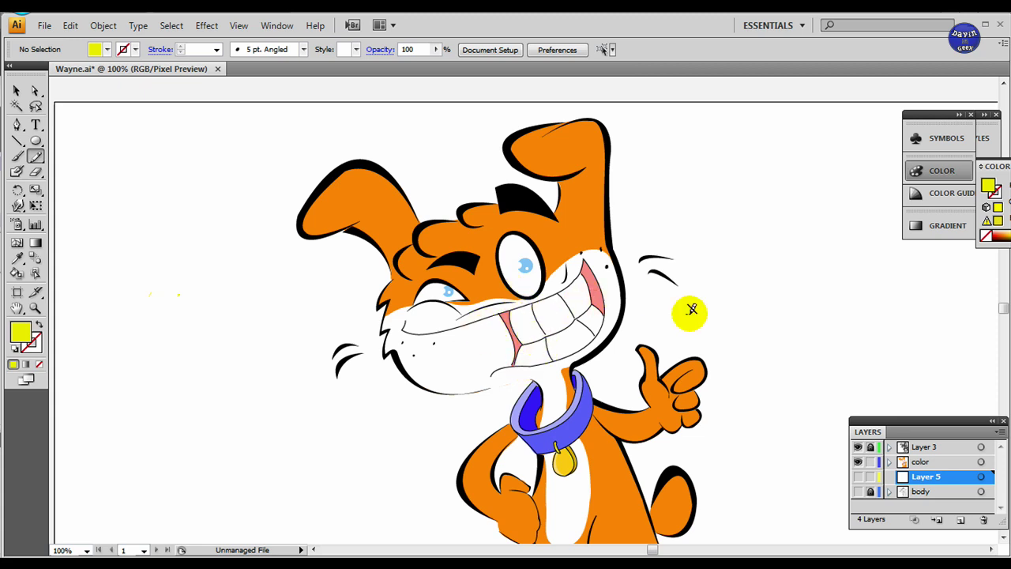
pyautogui.hotkey('ctrl', '-')
pyautogui.hotkey('ctrl', '-')
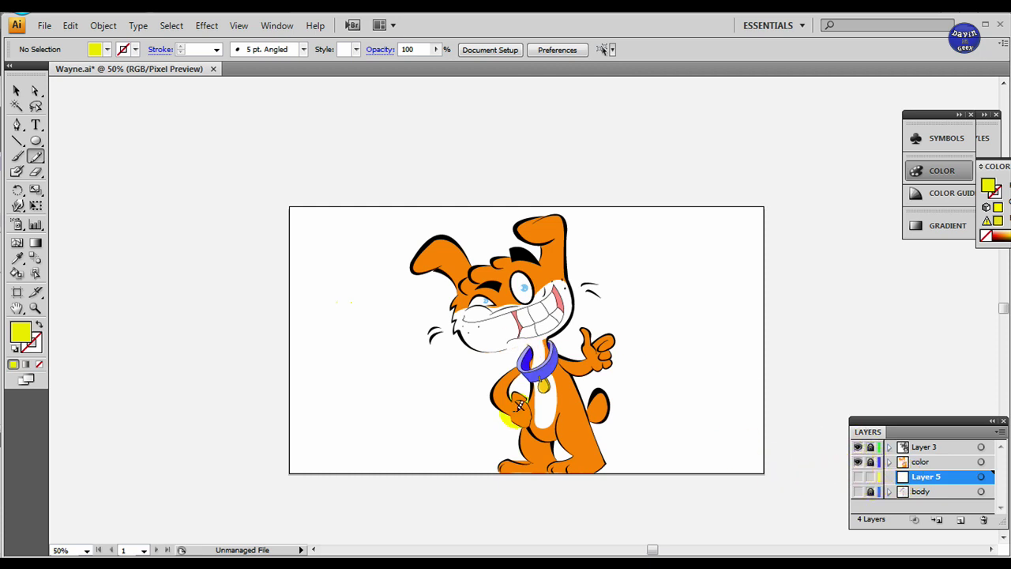
# Step: Change the fill colour to a deep red in the Color Picker
pyautogui.doubleClick(24, 332)
pyautogui.click(533, 269)
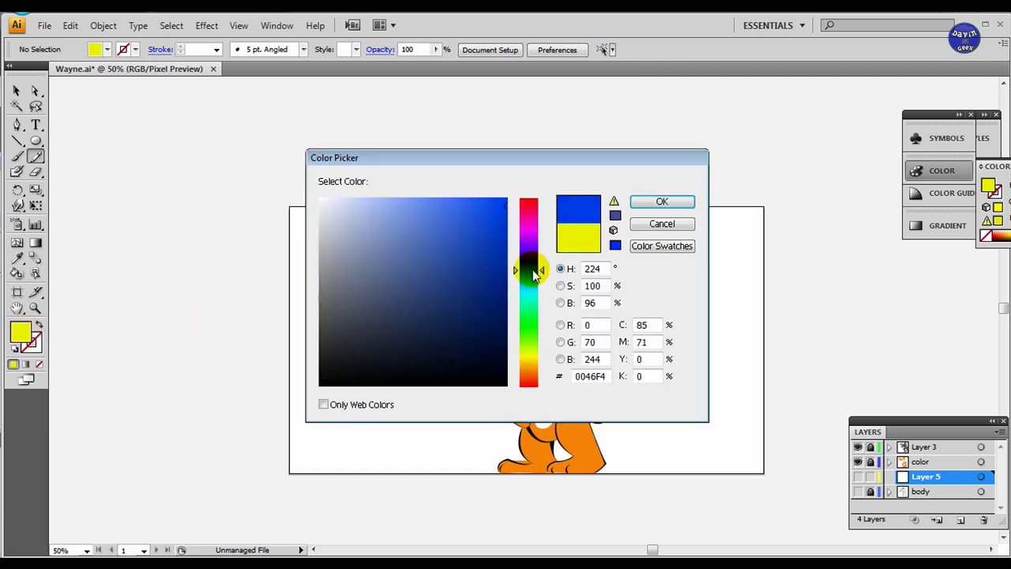
pyautogui.moveTo(505, 226); pyautogui.dragTo(486, 261)
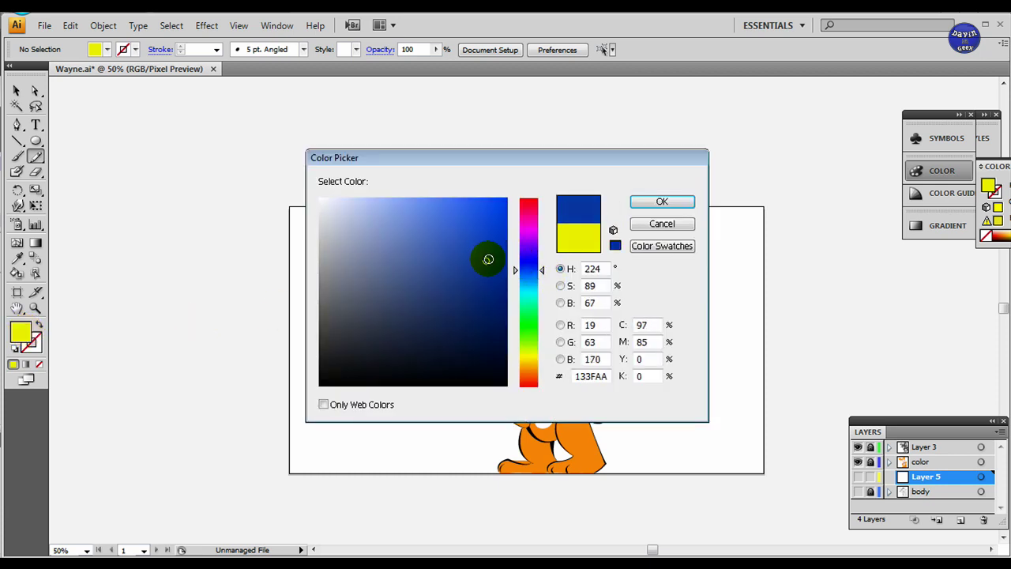
pyautogui.click(536, 276)
pyautogui.moveTo(538, 281); pyautogui.dragTo(547, 181)
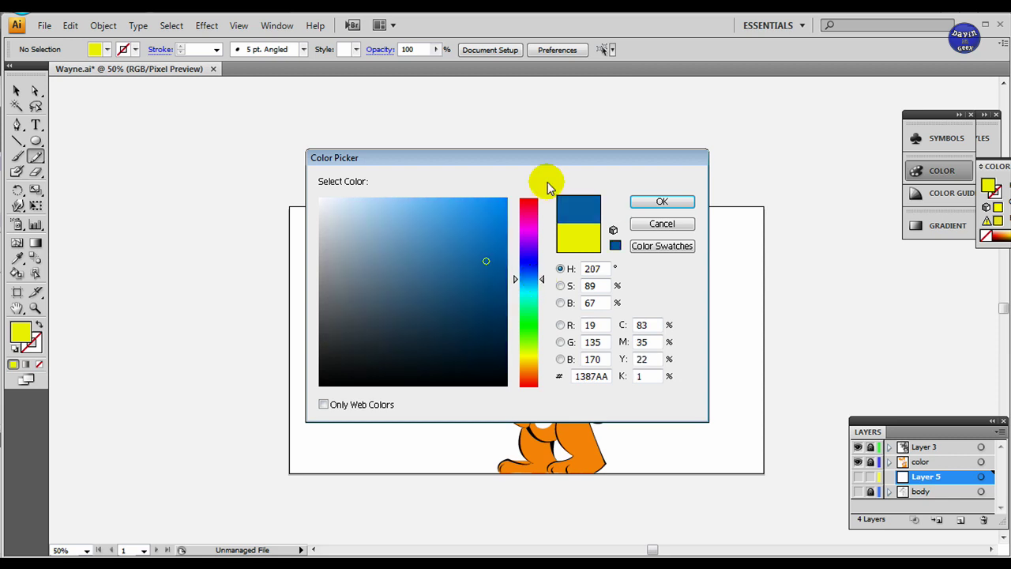
pyautogui.moveTo(501, 242); pyautogui.dragTo(502, 234)
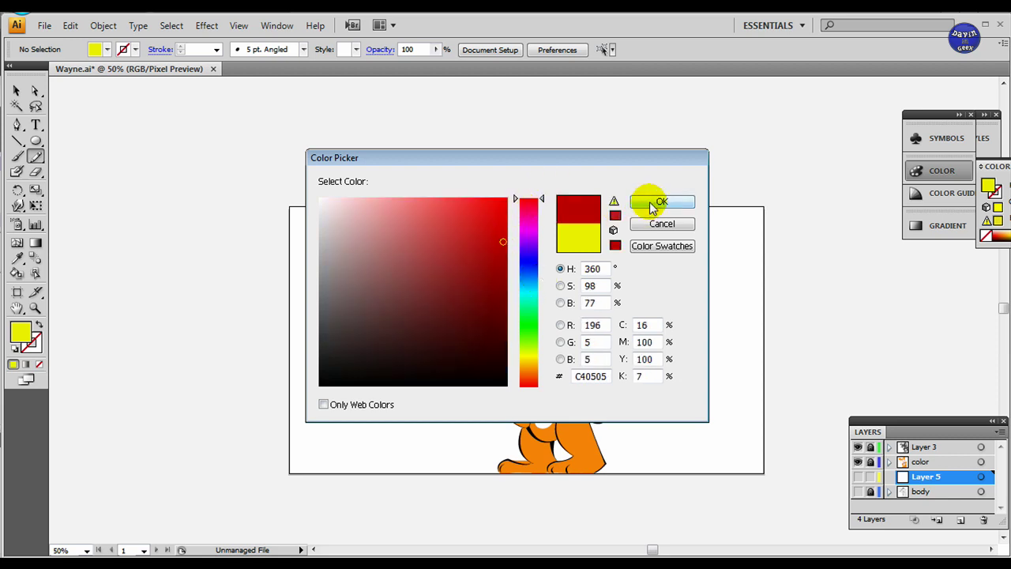
pyautogui.click(652, 201)
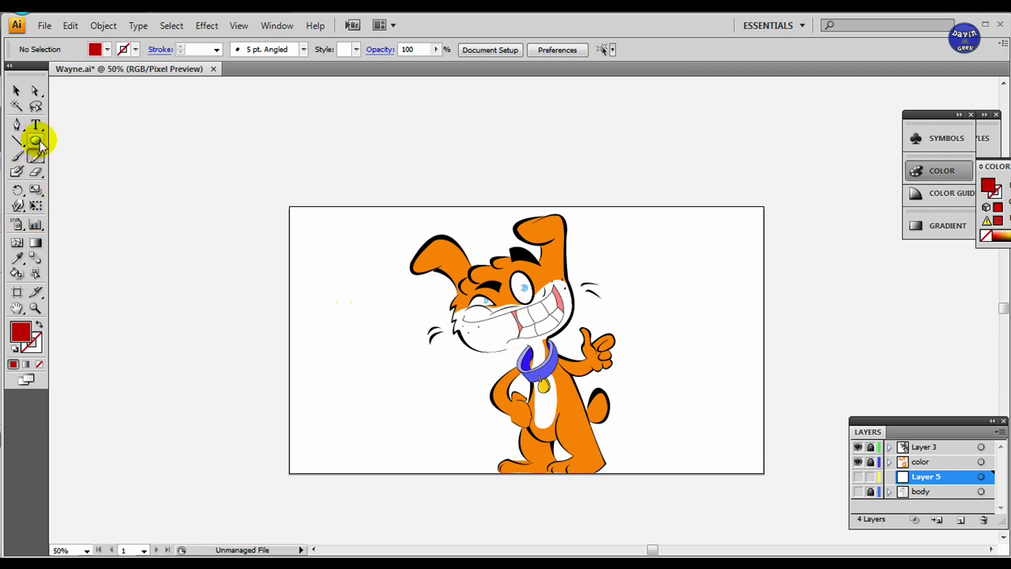
pyautogui.moveTo(38, 138); pyautogui.dragTo(154, 187)
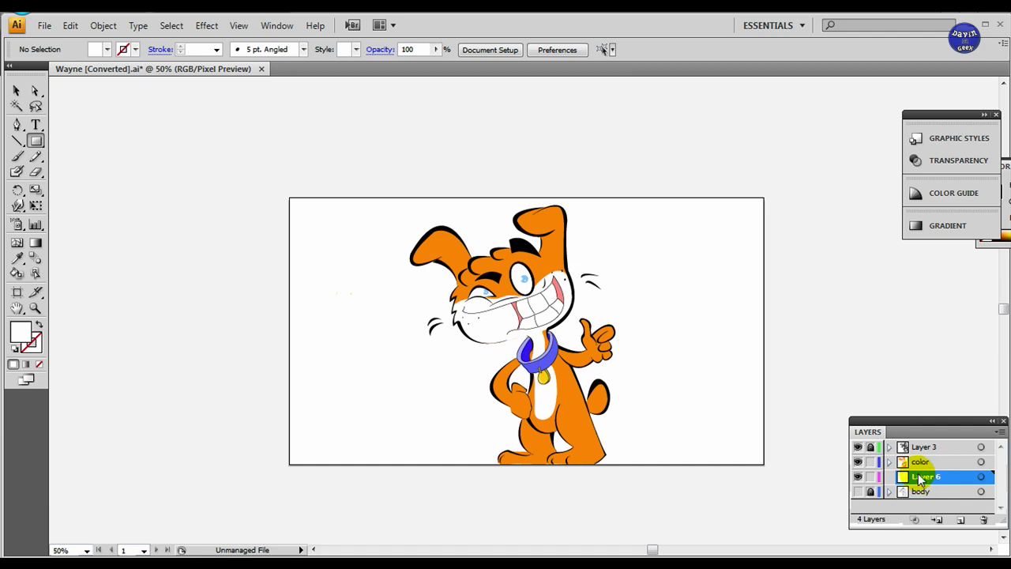
# Step: Lock the colour layer and draw a dark red 1280×720 rectangle covering the artboard
pyautogui.click(871, 462)
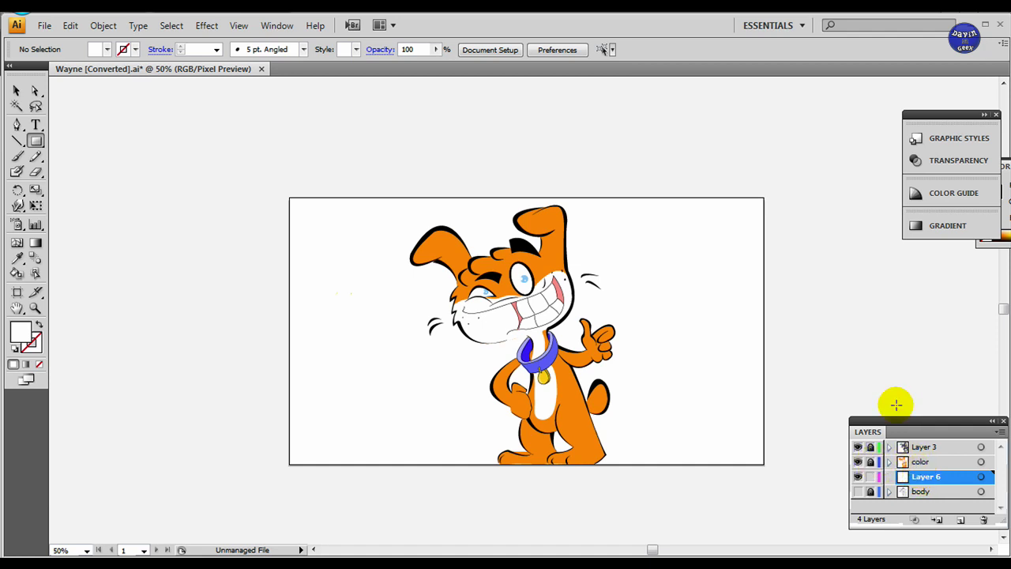
pyautogui.doubleClick(29, 338)
pyautogui.moveTo(496, 204)
pyautogui.mouseDown()
pyautogui.moveTo(503, 191)
pyautogui.moveTo(514, 244)
pyautogui.mouseUp()
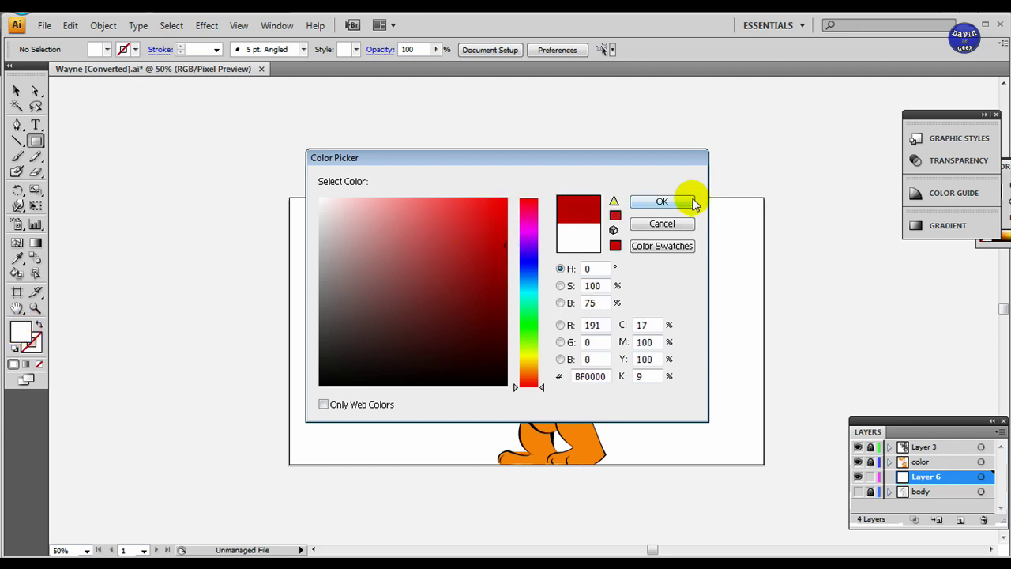
pyautogui.click(662, 202)
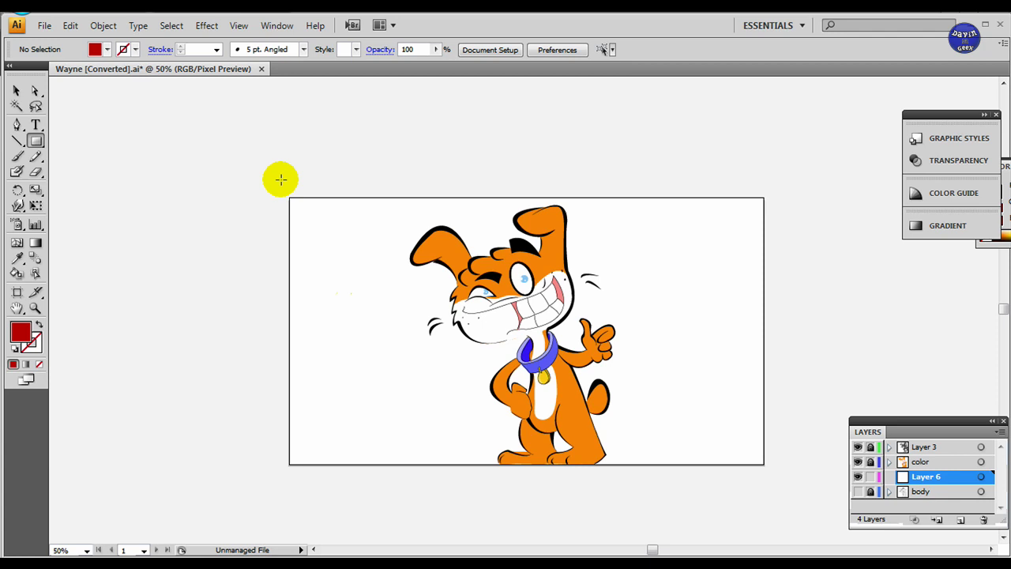
pyautogui.click(35, 140)
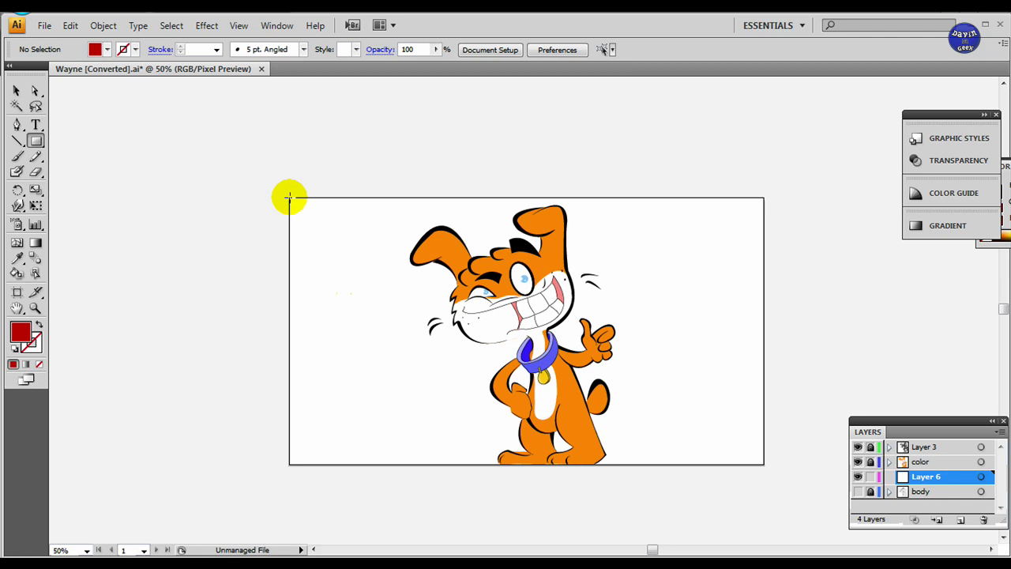
pyautogui.moveTo(289, 198); pyautogui.dragTo(762, 464)
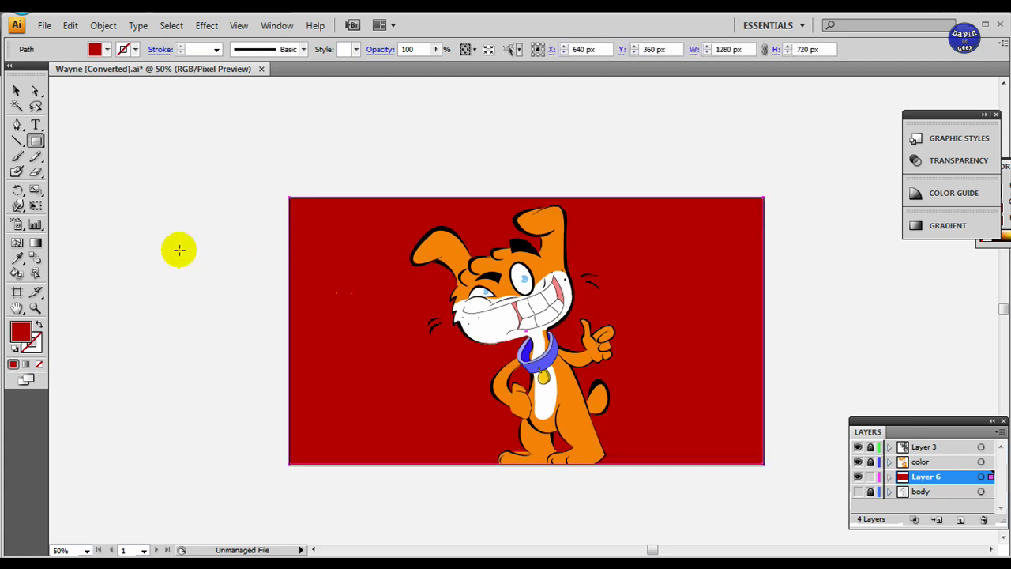
pyautogui.click(179, 249)
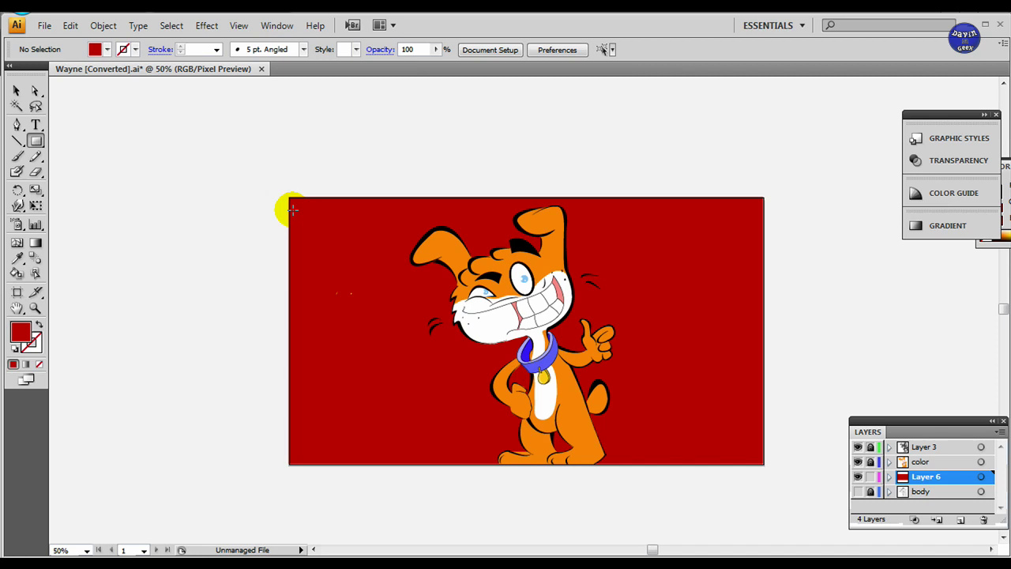
# Step: Zoom in on the cheek and try white strokes below the chin, undoing them
pyautogui.moveTo(471, 298)
pyautogui.mouseDown()
pyautogui.moveTo(472, 327)
pyautogui.moveTo(480, 295)
pyautogui.moveTo(466, 306)
pyautogui.mouseUp()
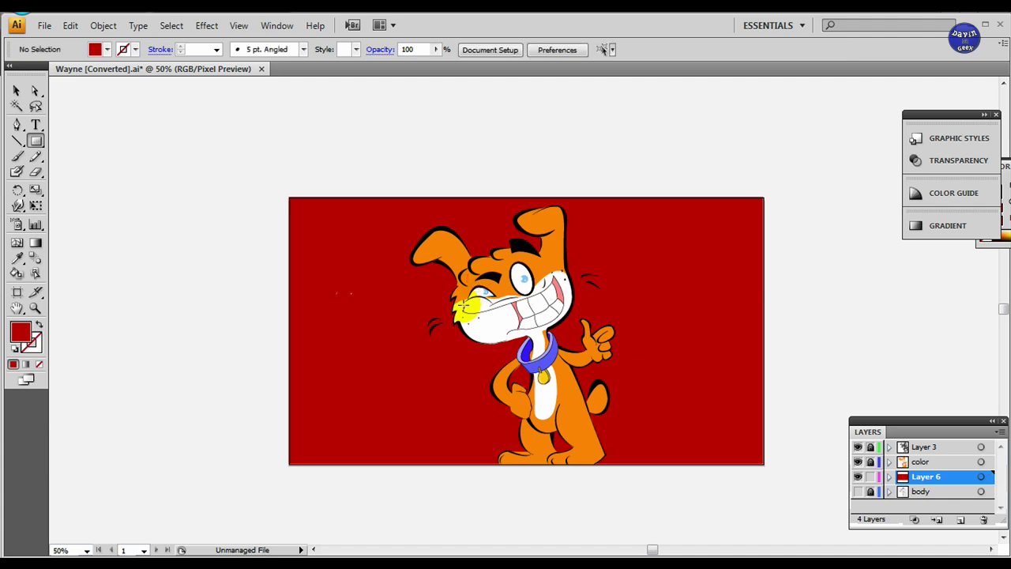
pyautogui.click(445, 316)
pyautogui.click(444, 315)
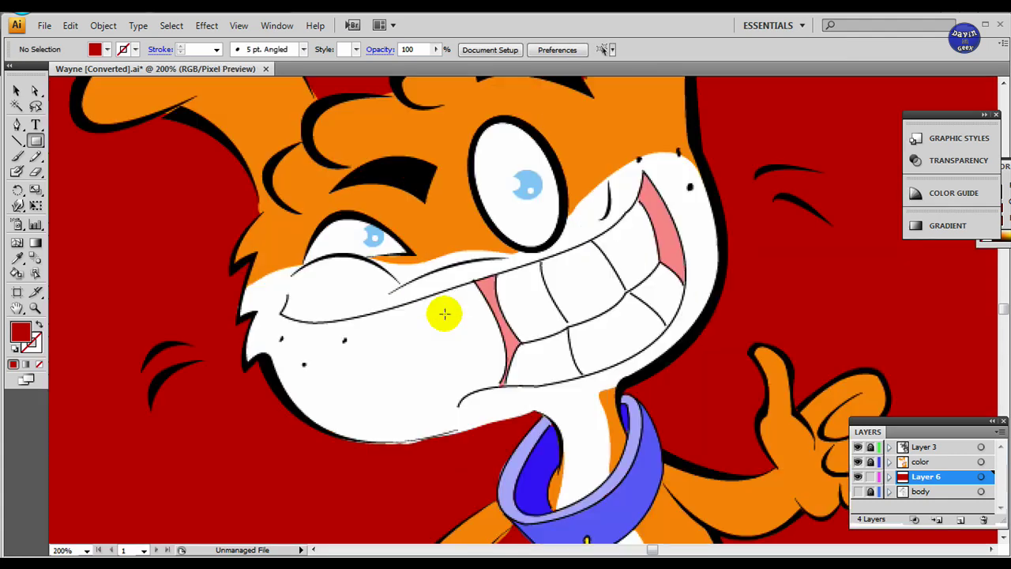
pyautogui.moveTo(495, 469); pyautogui.dragTo(601, 318)
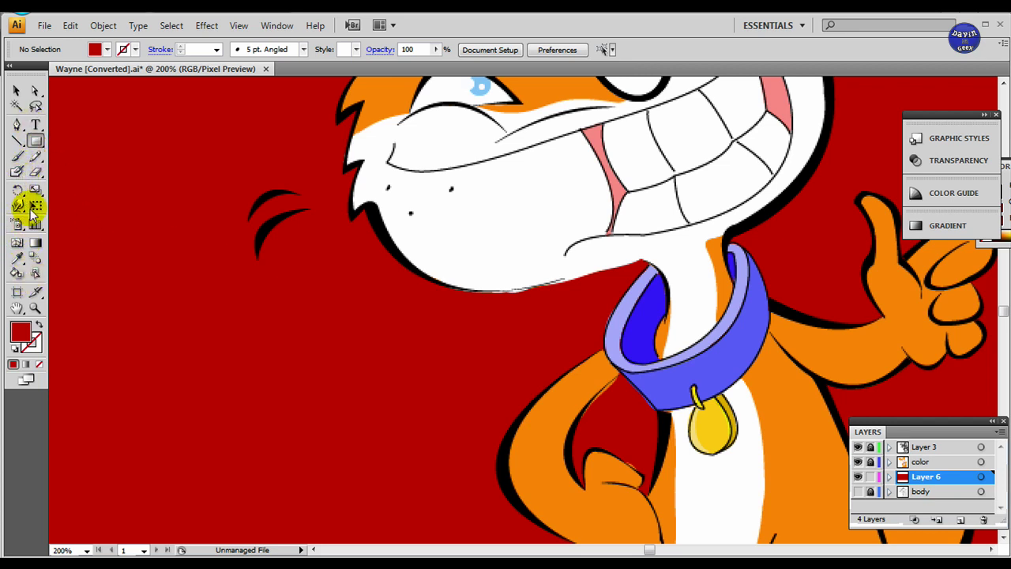
pyautogui.click(35, 171)
pyautogui.moveTo(455, 302); pyautogui.dragTo(527, 315)
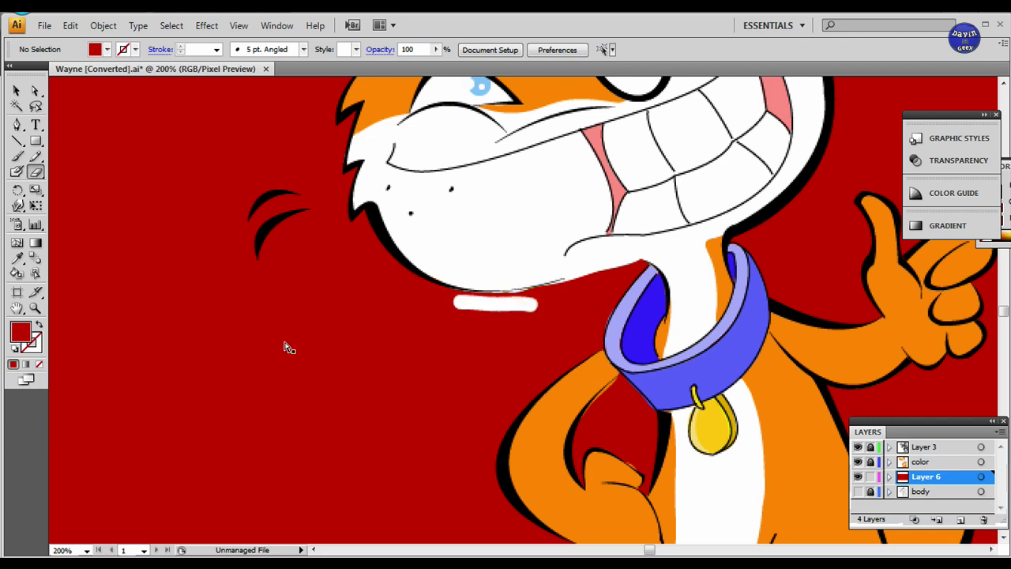
pyautogui.hotkey('ctrl', 'z')
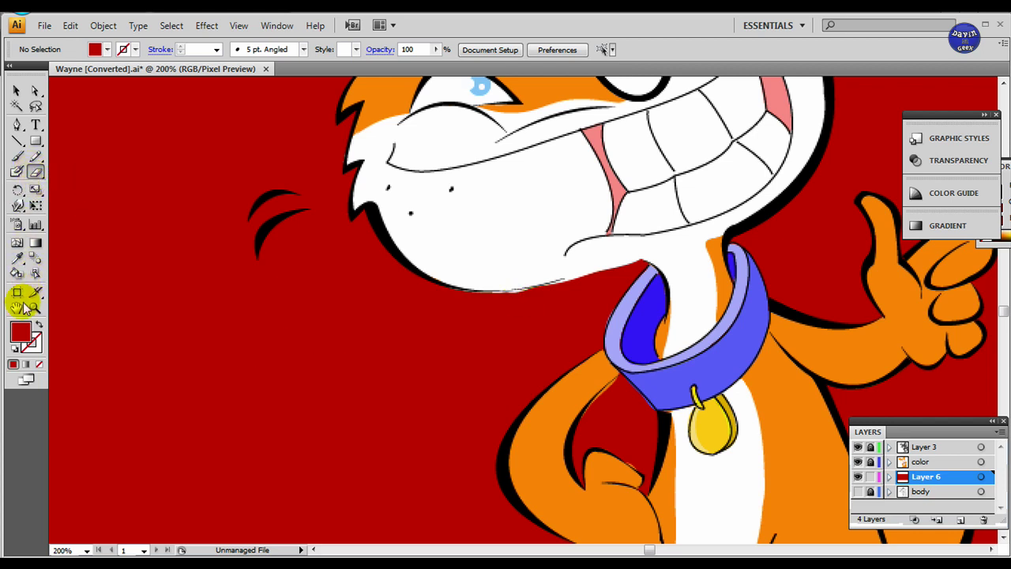
pyautogui.click(39, 364)
pyautogui.moveTo(263, 313); pyautogui.dragTo(463, 321)
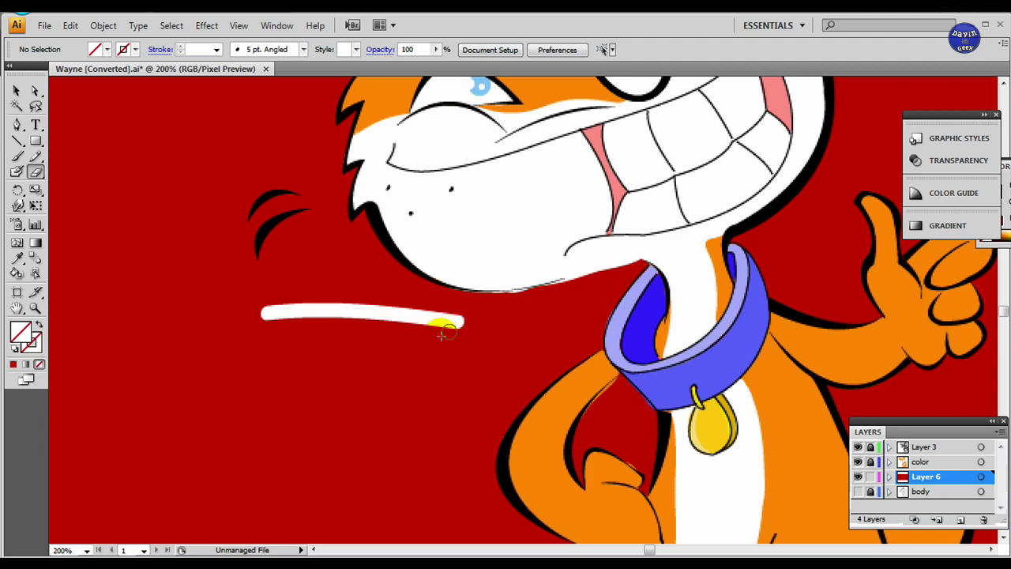
pyautogui.hotkey('ctrl', 'z')
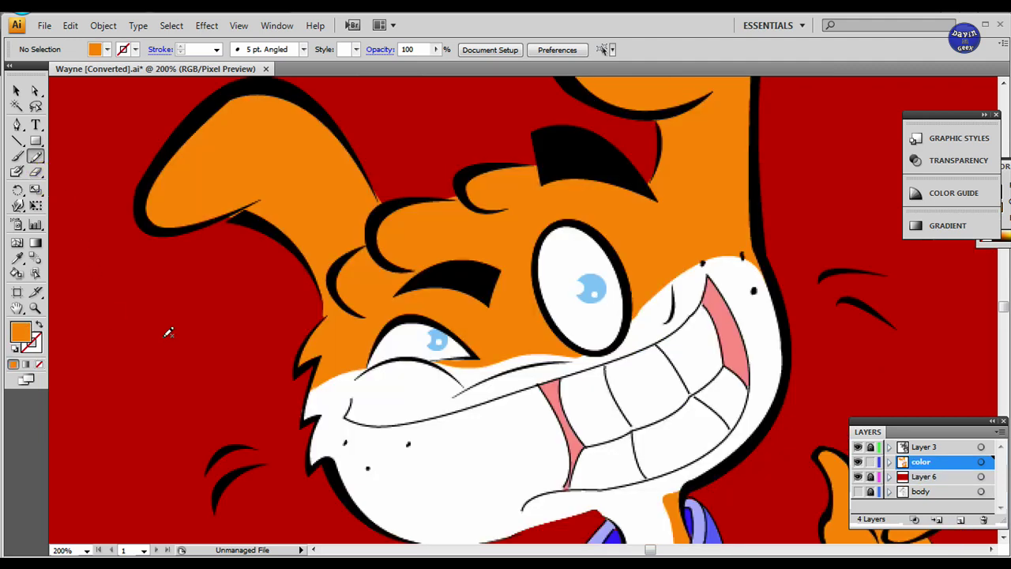
# Step: Brush orange along the eye's lower edge, then white along the chin edge
pyautogui.click(520, 359)
pyautogui.moveTo(521, 359)
pyautogui.mouseDown()
pyautogui.moveTo(441, 360)
pyautogui.moveTo(486, 360)
pyautogui.moveTo(481, 353)
pyautogui.moveTo(470, 443)
pyautogui.moveTo(514, 380)
pyautogui.moveTo(609, 323)
pyautogui.moveTo(592, 312)
pyautogui.moveTo(528, 298)
pyautogui.mouseUp()
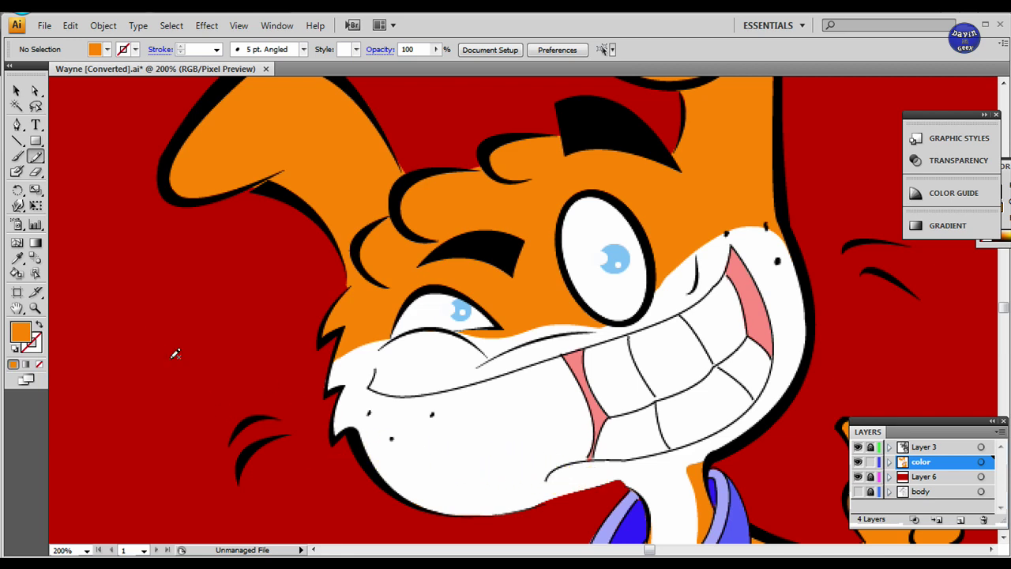
pyautogui.doubleClick(20, 331)
pyautogui.moveTo(387, 228); pyautogui.dragTo(313, 201)
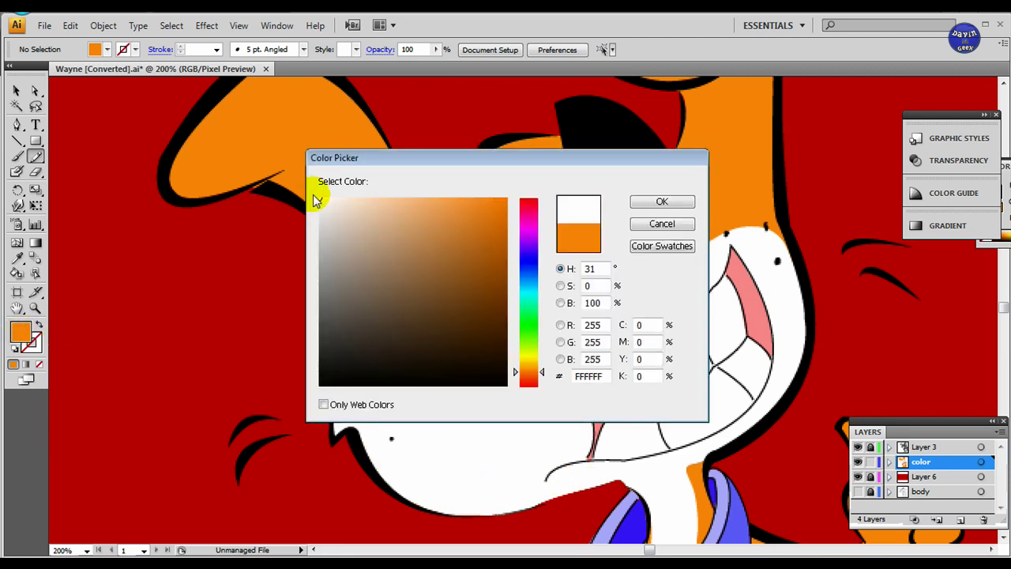
pyautogui.click(660, 201)
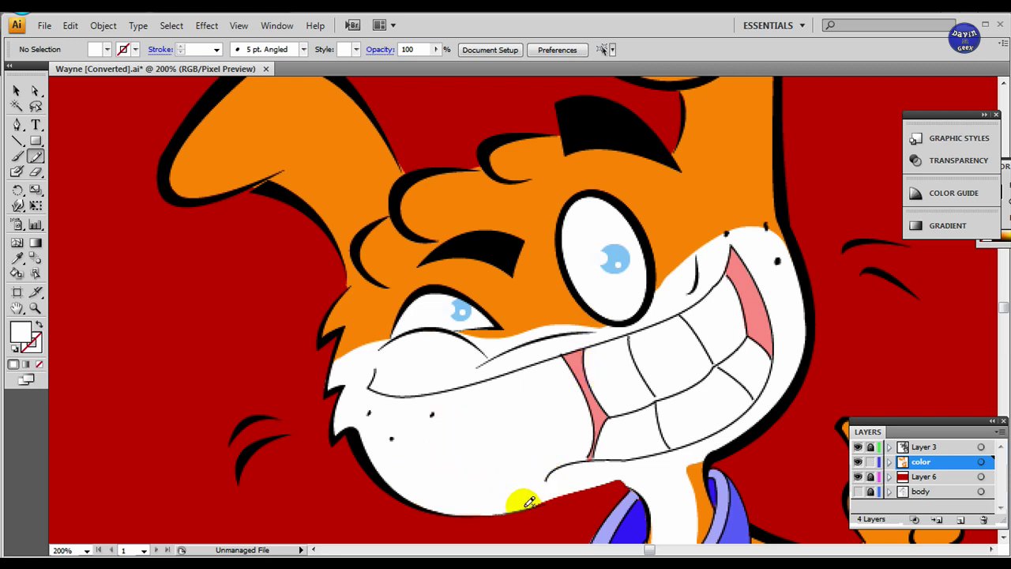
pyautogui.moveTo(528, 502)
pyautogui.mouseDown()
pyautogui.moveTo(621, 479)
pyautogui.moveTo(546, 487)
pyautogui.moveTo(527, 503)
pyautogui.moveTo(584, 490)
pyautogui.moveTo(533, 499)
pyautogui.moveTo(582, 489)
pyautogui.moveTo(537, 495)
pyautogui.mouseUp()
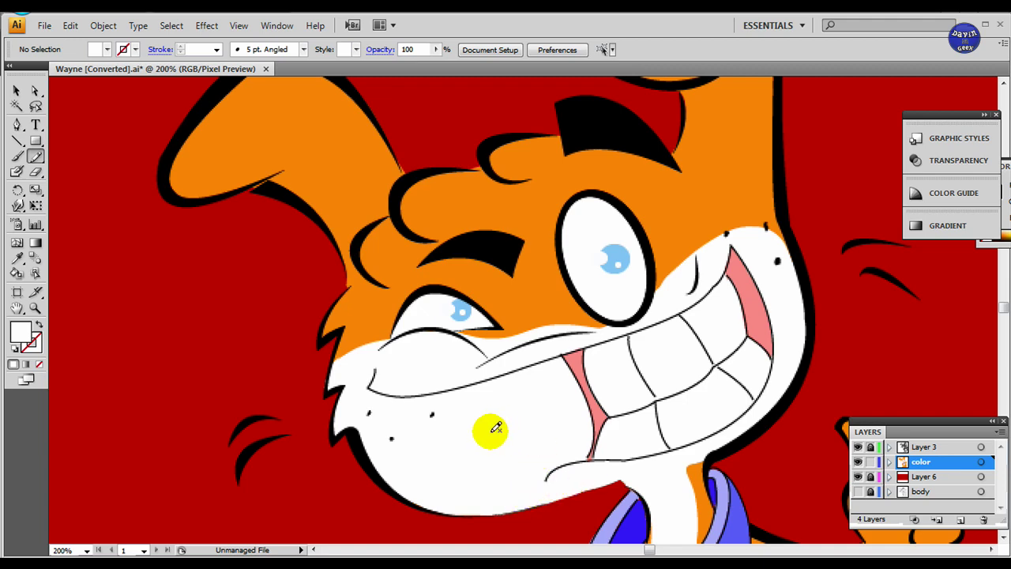
pyautogui.moveTo(495, 427)
pyautogui.mouseDown()
pyautogui.moveTo(482, 535)
pyautogui.moveTo(453, 474)
pyautogui.moveTo(395, 467)
pyautogui.moveTo(478, 517)
pyautogui.moveTo(453, 532)
pyautogui.mouseUp()
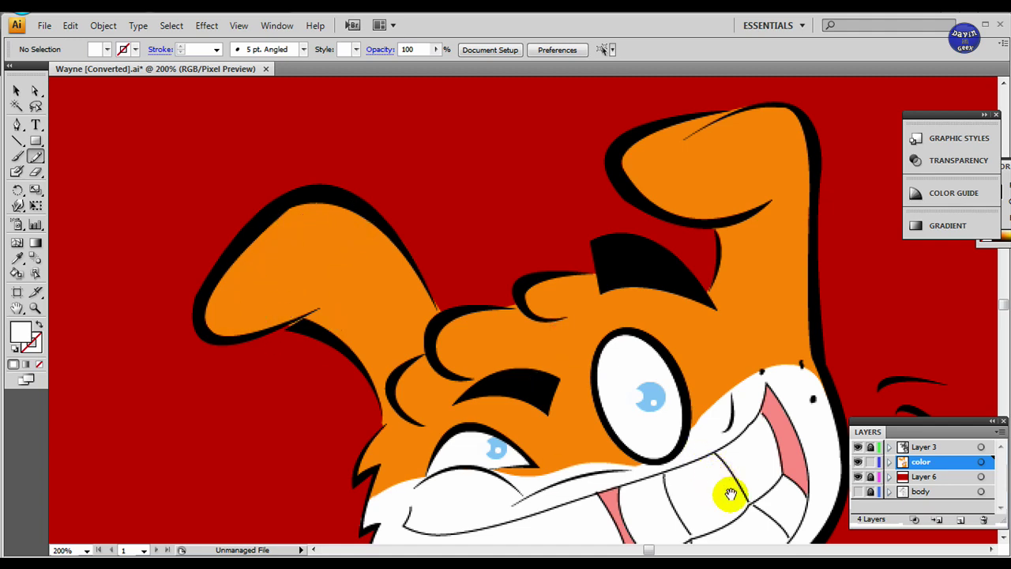
# Step: Set the fill colour to a bright orange, F48516
pyautogui.moveTo(726, 492); pyautogui.dragTo(766, 492)
pyautogui.click(19, 332)
pyautogui.doubleClick(20, 332)
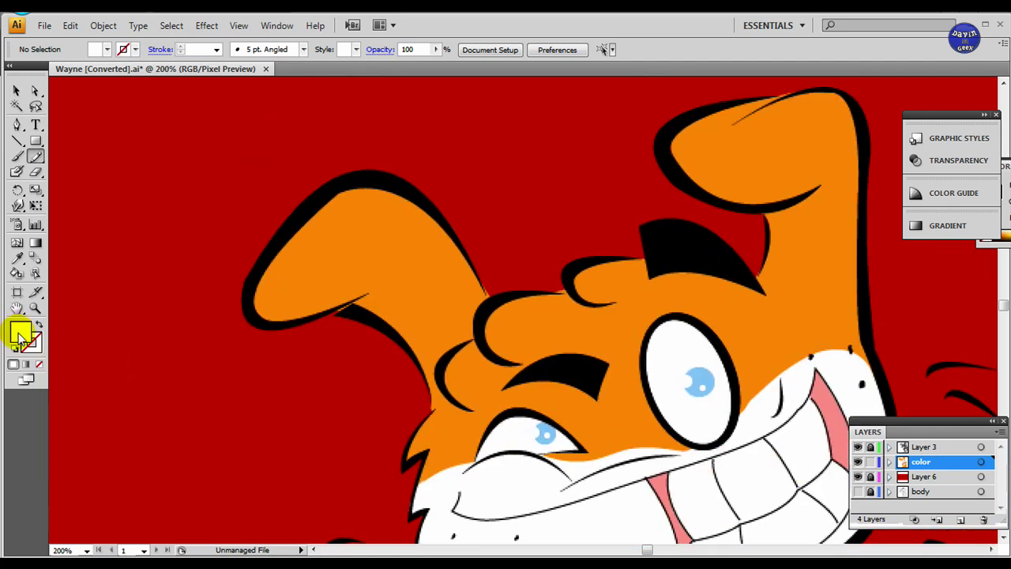
pyautogui.moveTo(502, 203); pyautogui.dragTo(490, 205)
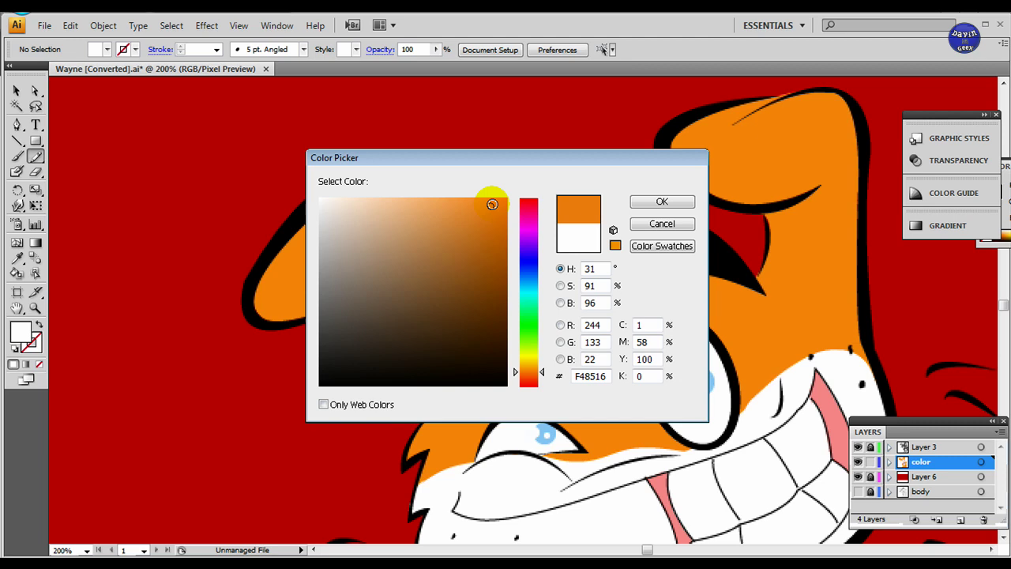
pyautogui.click(658, 202)
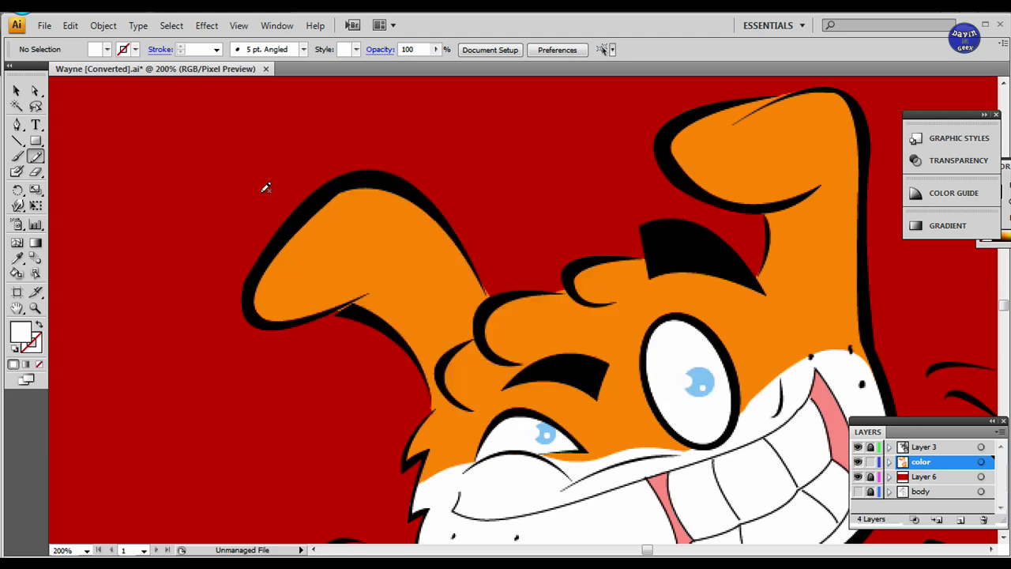
# Step: Sample the orange from the dog's head and darken it to CE6F11
pyautogui.click(22, 257)
pyautogui.click(341, 248)
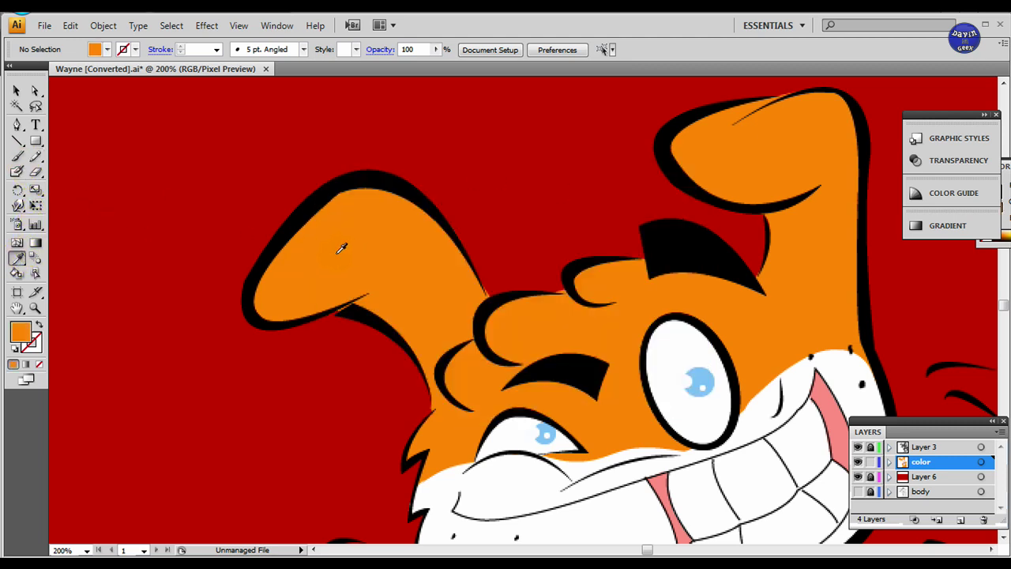
pyautogui.doubleClick(21, 332)
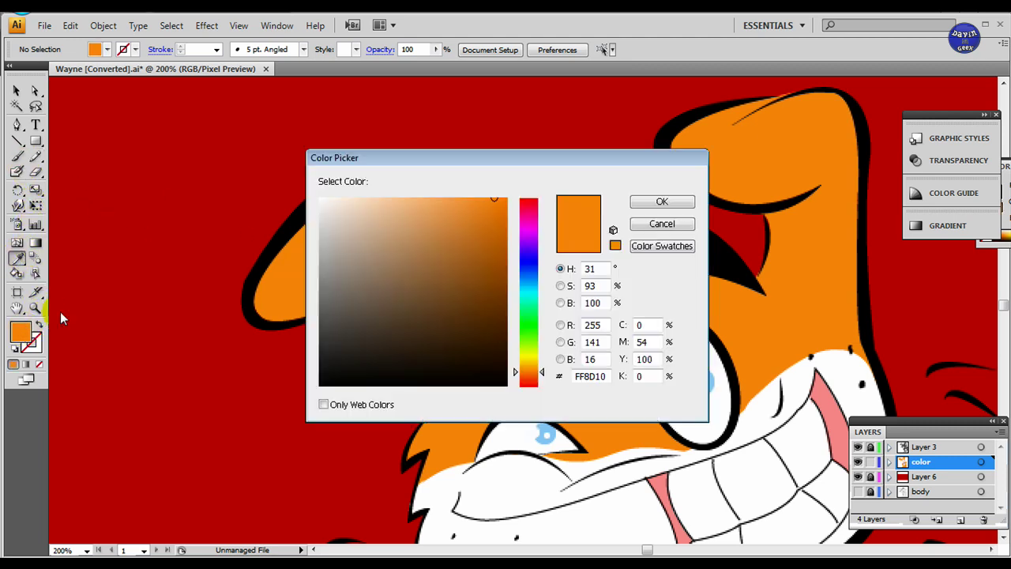
pyautogui.click(499, 218)
pyautogui.click(492, 217)
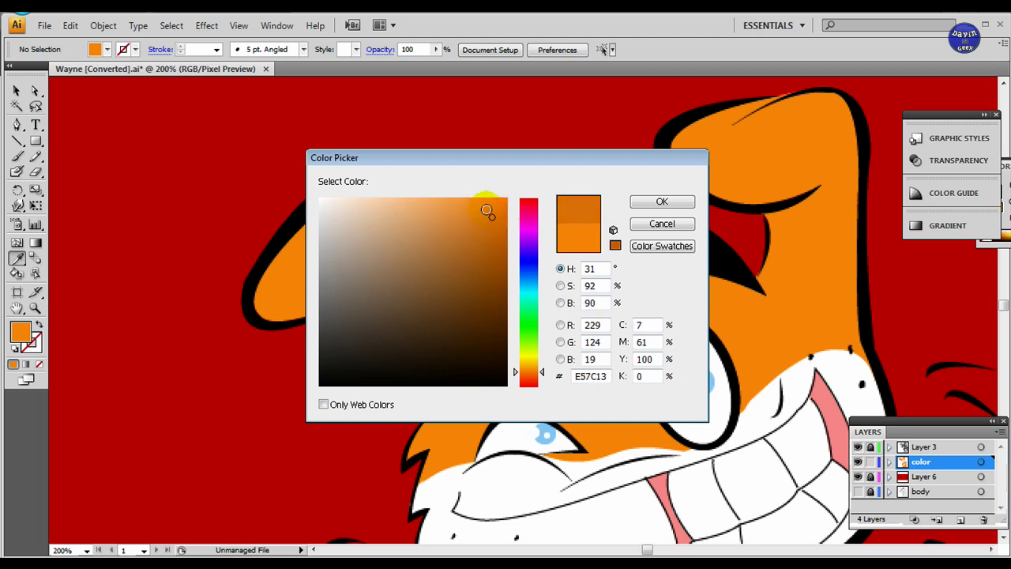
pyautogui.moveTo(493, 218); pyautogui.dragTo(492, 234)
pyautogui.click(664, 202)
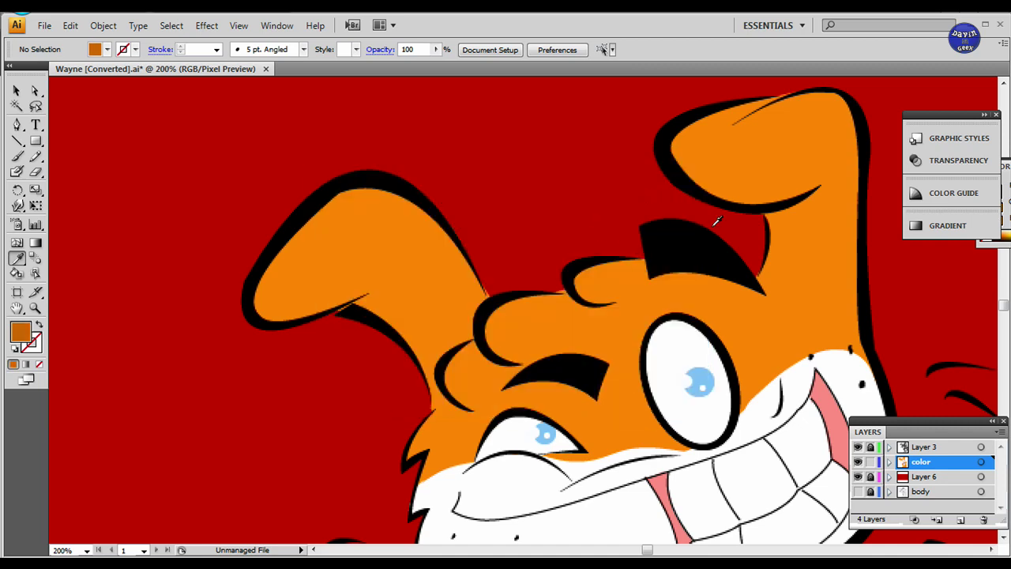
pyautogui.moveTo(775, 346); pyautogui.dragTo(536, 352)
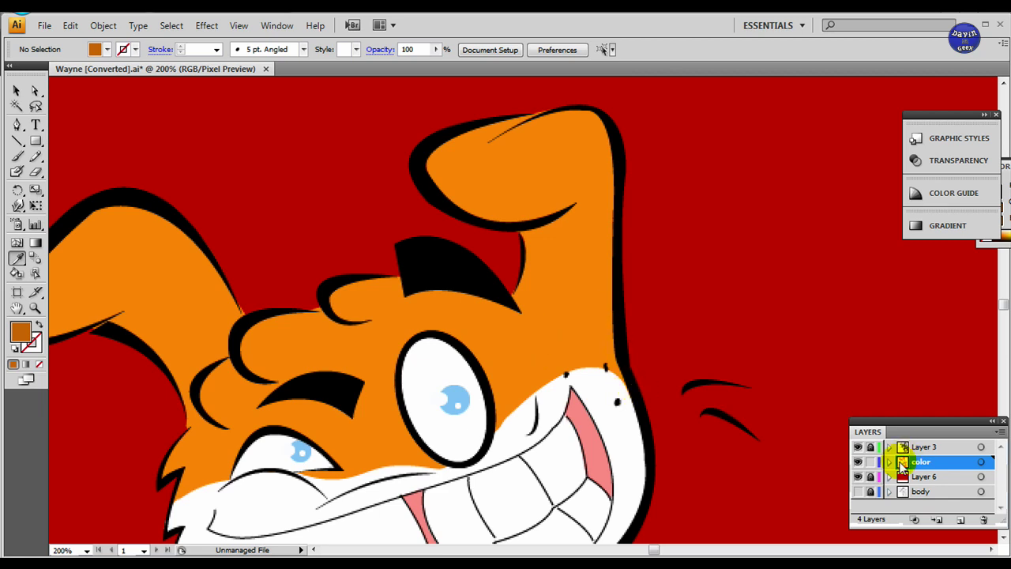
# Step: Toggle locks on the colour layer and Layer 6, leaving the colour layer unlocked
pyautogui.click(870, 462)
pyautogui.click(870, 476)
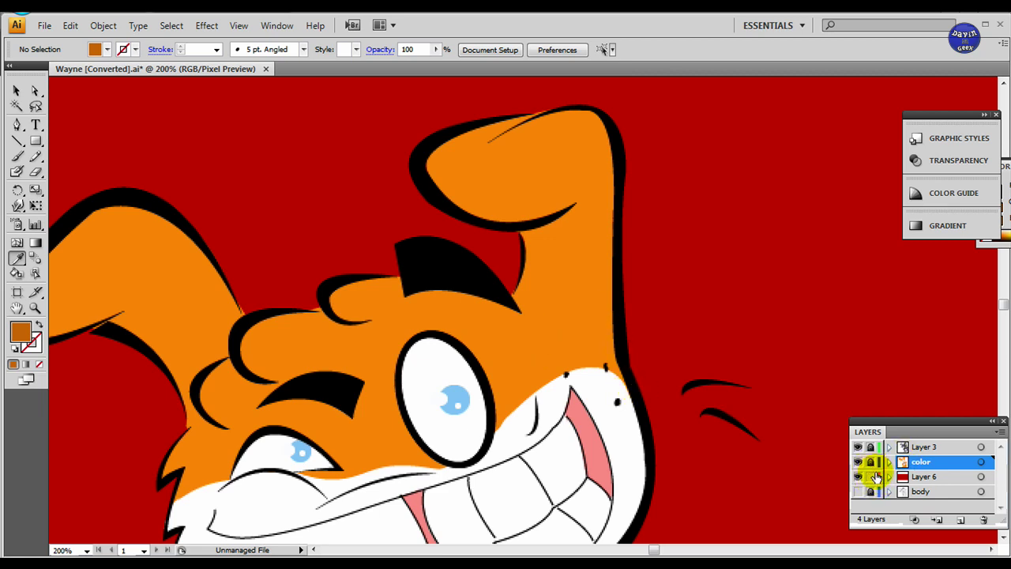
pyautogui.click(870, 476)
pyautogui.click(871, 461)
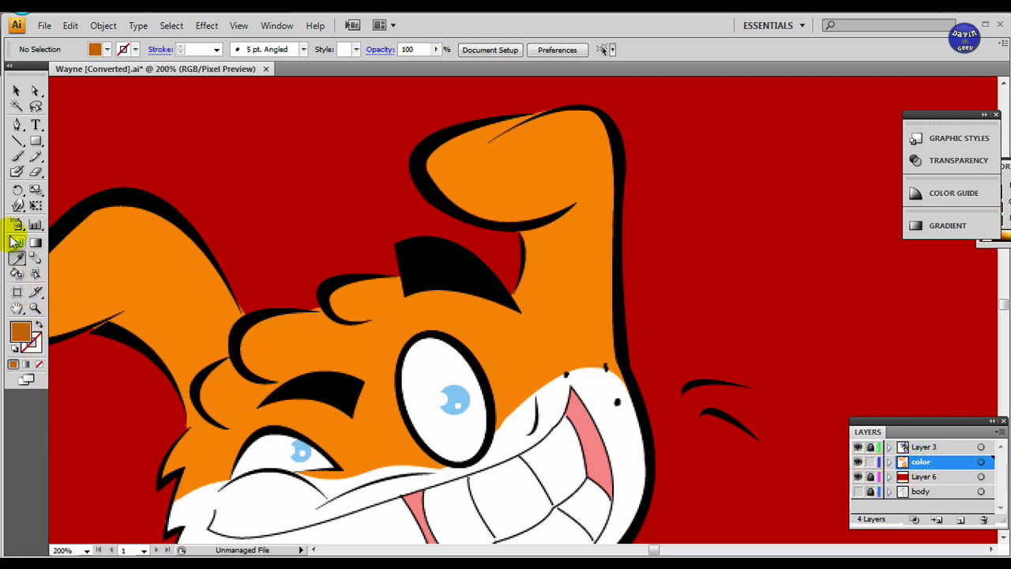
pyautogui.click(34, 157)
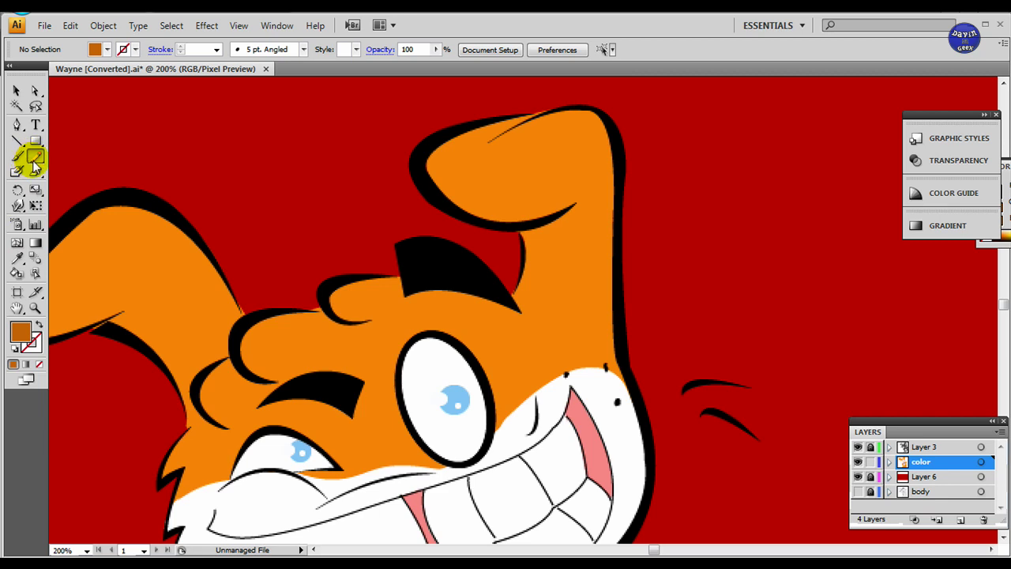
# Step: Add a new layer above colour, named 'sading' then corrected to 'shading'
pyautogui.click(961, 520)
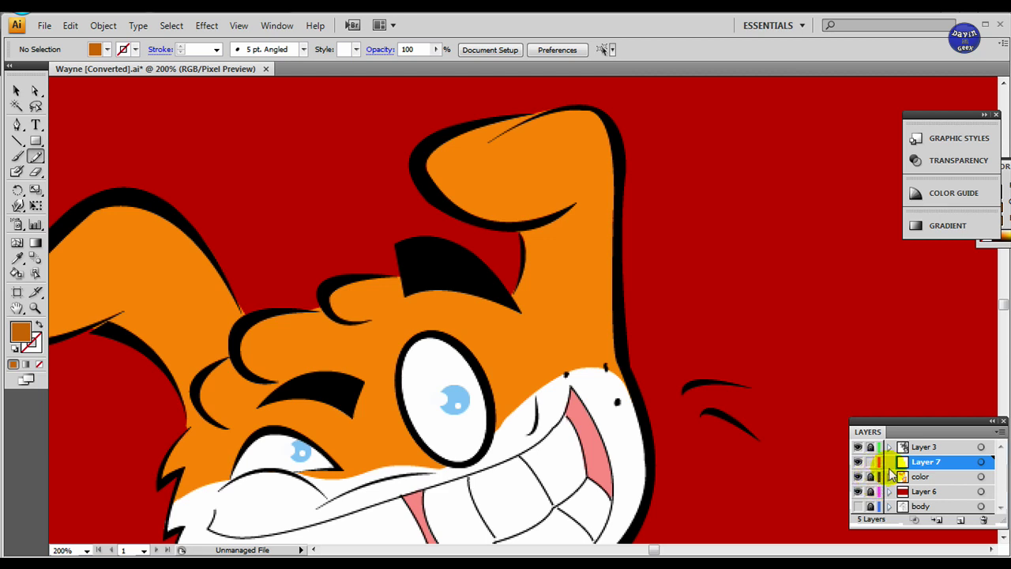
pyautogui.click(924, 466)
pyautogui.doubleClick(924, 466)
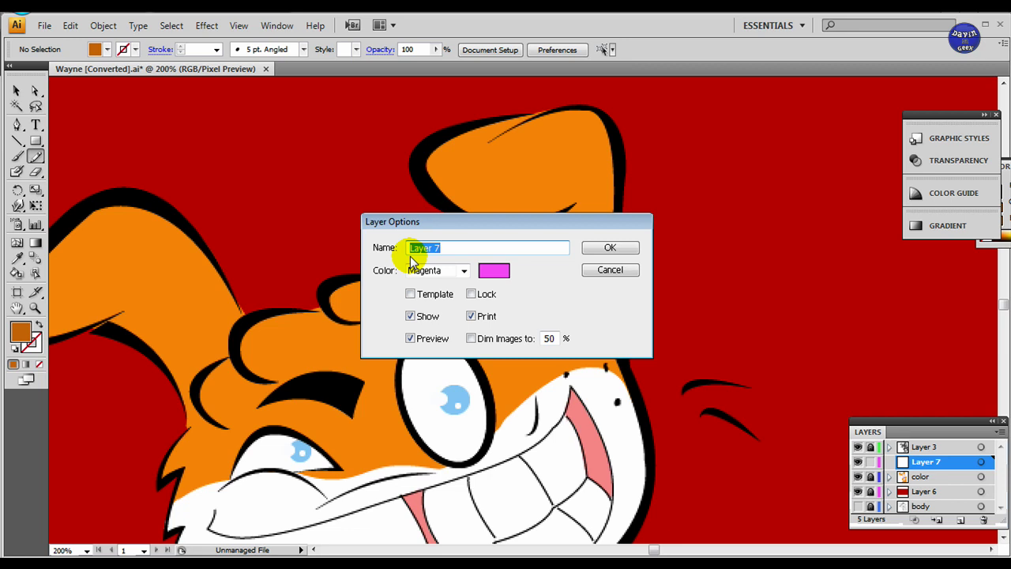
pyautogui.write('sad')
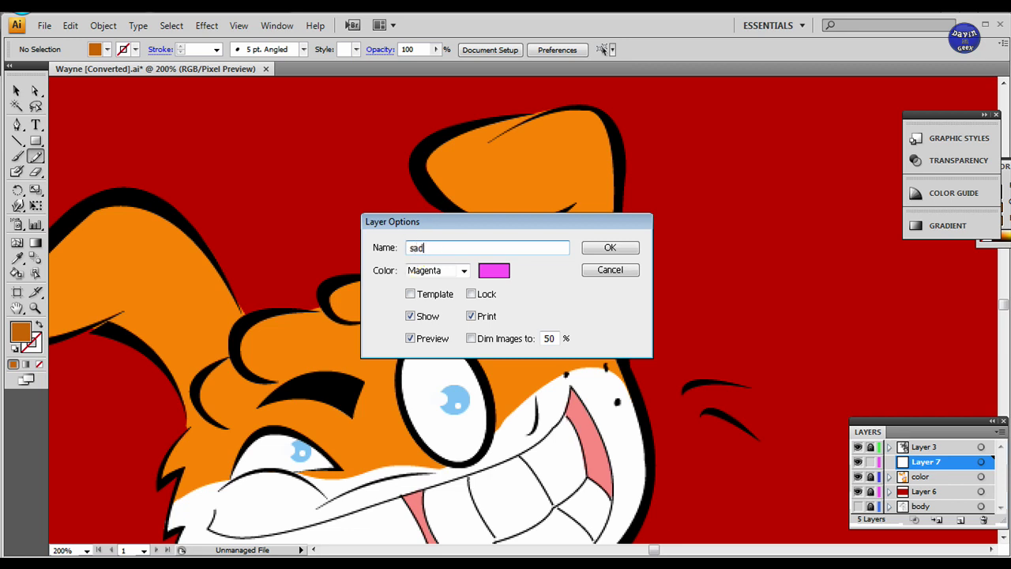
pyautogui.write('ing')
pyautogui.press('Return')
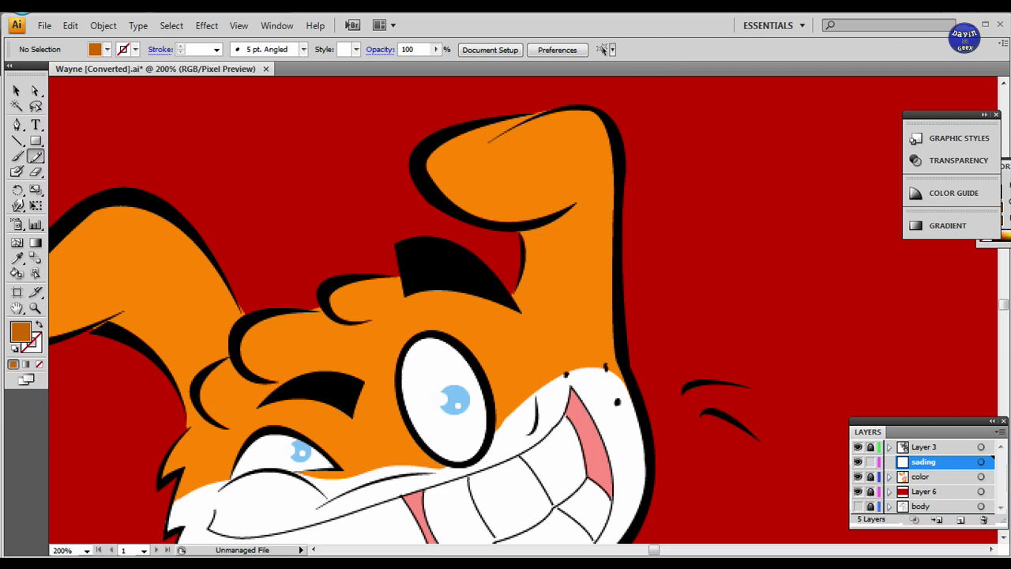
pyautogui.doubleClick(928, 464)
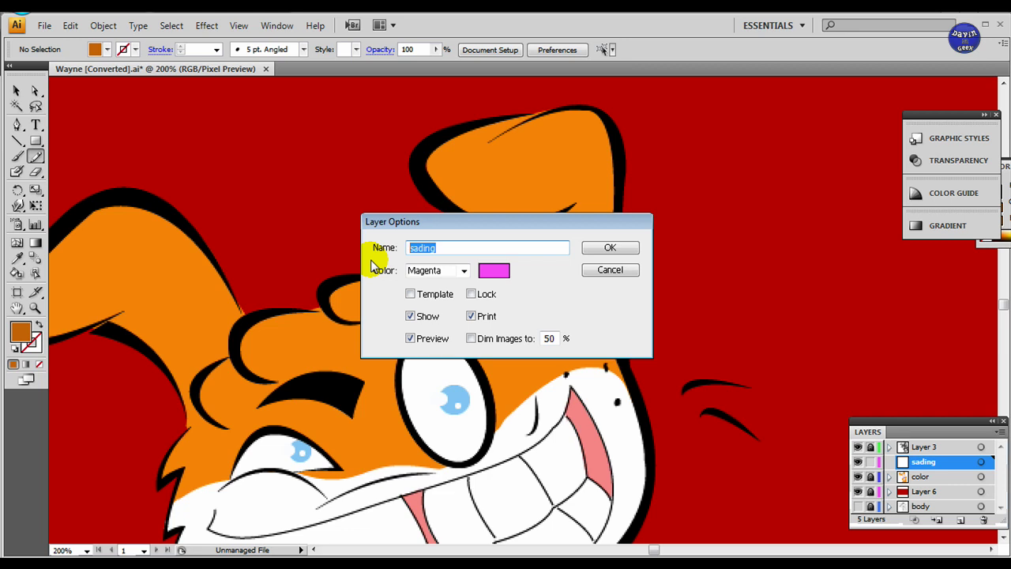
pyautogui.write('sha')
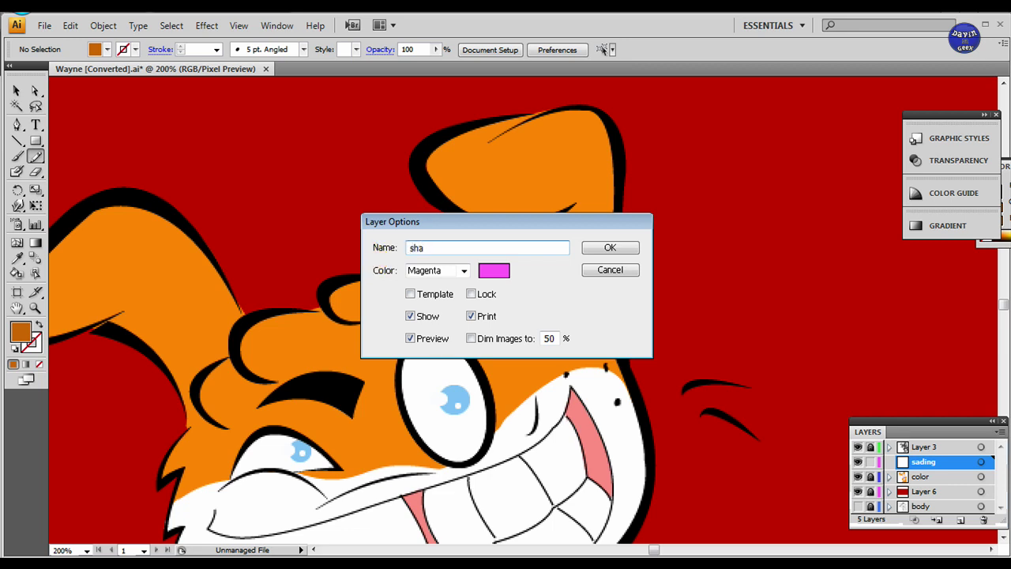
pyautogui.write('ding')
pyautogui.press('Return')
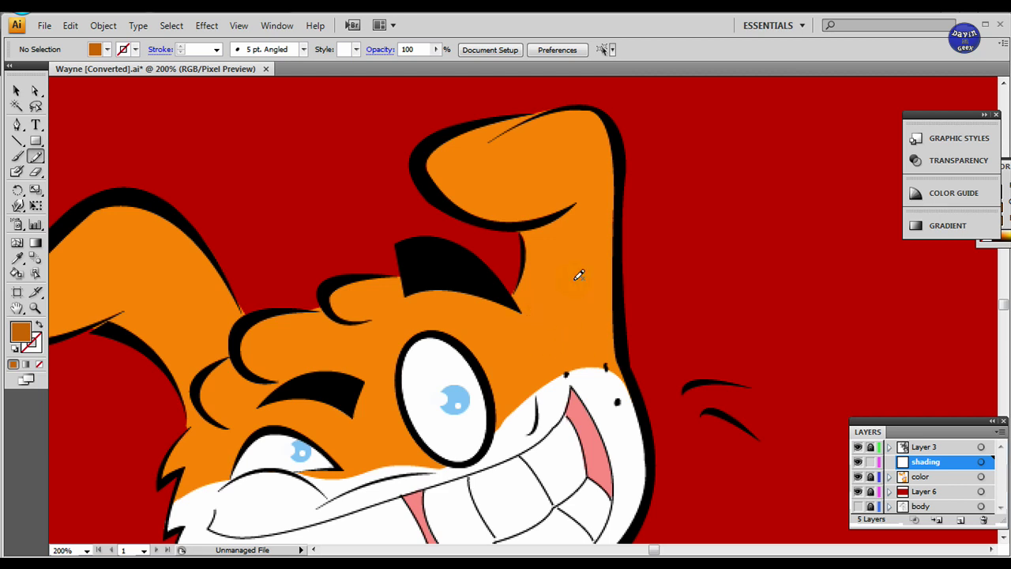
# Step: Paint darker orange shading from the muzzle up the head's right edge to its top
pyautogui.moveTo(577, 370)
pyautogui.mouseDown()
pyautogui.moveTo(638, 379)
pyautogui.moveTo(625, 368)
pyautogui.moveTo(631, 379)
pyautogui.moveTo(626, 340)
pyautogui.mouseUp()
pyautogui.moveTo(626, 305); pyautogui.dragTo(624, 268)
pyautogui.moveTo(624, 203); pyautogui.dragTo(611, 108)
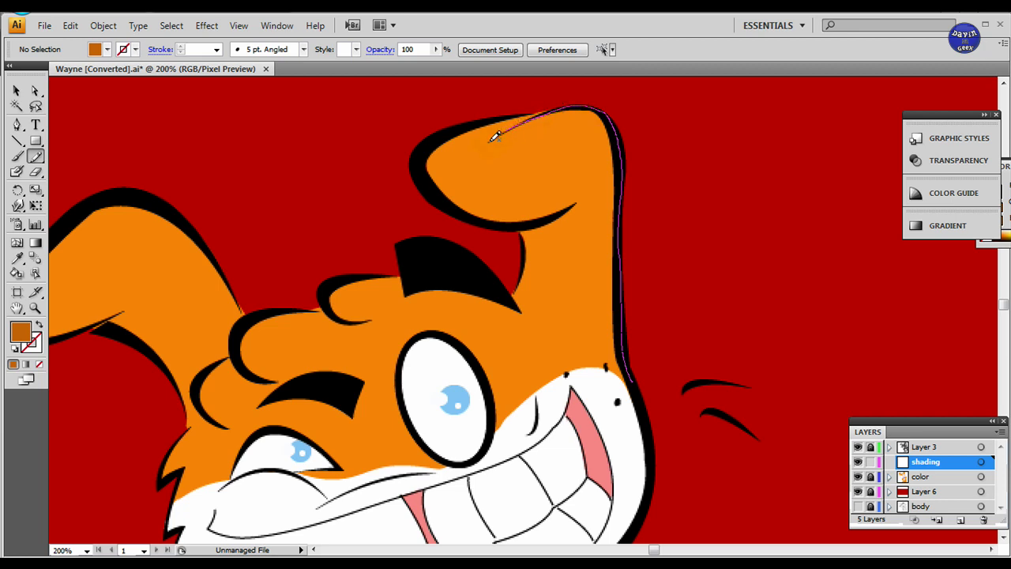
pyautogui.moveTo(491, 144)
pyautogui.mouseDown()
pyautogui.moveTo(548, 136)
pyautogui.moveTo(570, 148)
pyautogui.moveTo(595, 196)
pyautogui.moveTo(589, 330)
pyautogui.moveTo(604, 368)
pyautogui.moveTo(633, 383)
pyautogui.moveTo(613, 493)
pyautogui.moveTo(614, 300)
pyautogui.mouseUp()
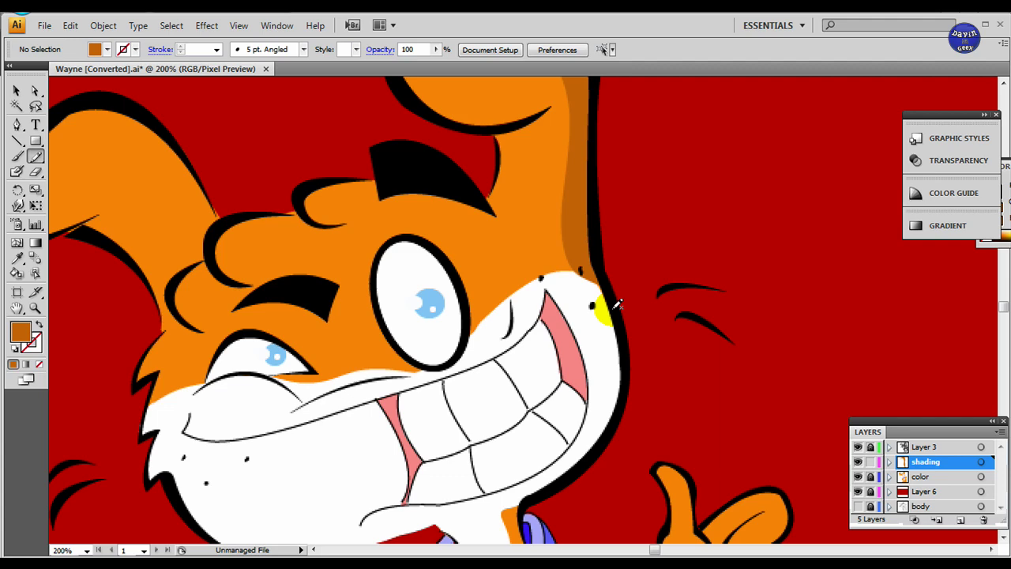
# Step: Shade along the upper inner edge of the left ear
pyautogui.moveTo(597, 256); pyautogui.dragTo(614, 402)
pyautogui.moveTo(453, 448); pyautogui.dragTo(737, 393)
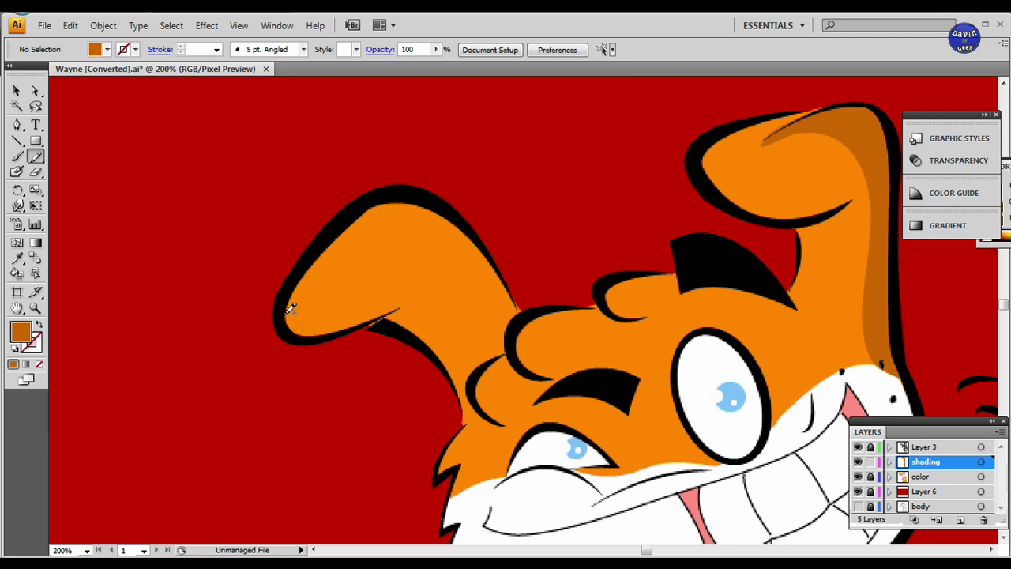
pyautogui.moveTo(296, 304)
pyautogui.mouseDown()
pyautogui.moveTo(333, 258)
pyautogui.moveTo(372, 235)
pyautogui.moveTo(415, 230)
pyautogui.moveTo(474, 262)
pyautogui.moveTo(518, 323)
pyautogui.moveTo(485, 241)
pyautogui.moveTo(441, 201)
pyautogui.moveTo(403, 191)
pyautogui.moveTo(373, 195)
pyautogui.moveTo(331, 229)
pyautogui.moveTo(294, 286)
pyautogui.moveTo(306, 323)
pyautogui.mouseUp()
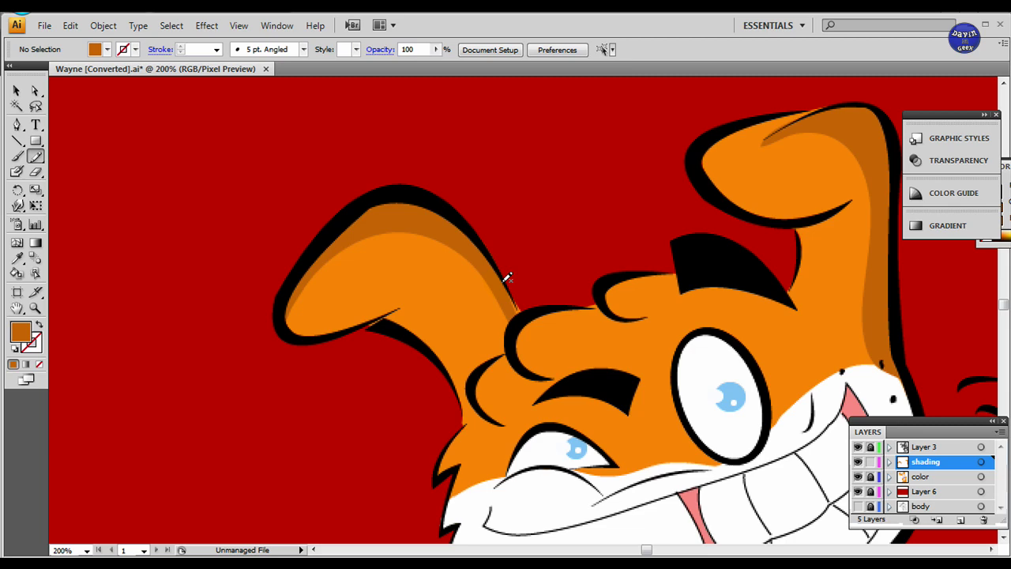
pyautogui.moveTo(519, 293); pyautogui.dragTo(515, 289)
# Step: Shade the tail's inner edge and bottom, undoing a stray body-edge stroke
pyautogui.moveTo(517, 324); pyautogui.dragTo(394, 177)
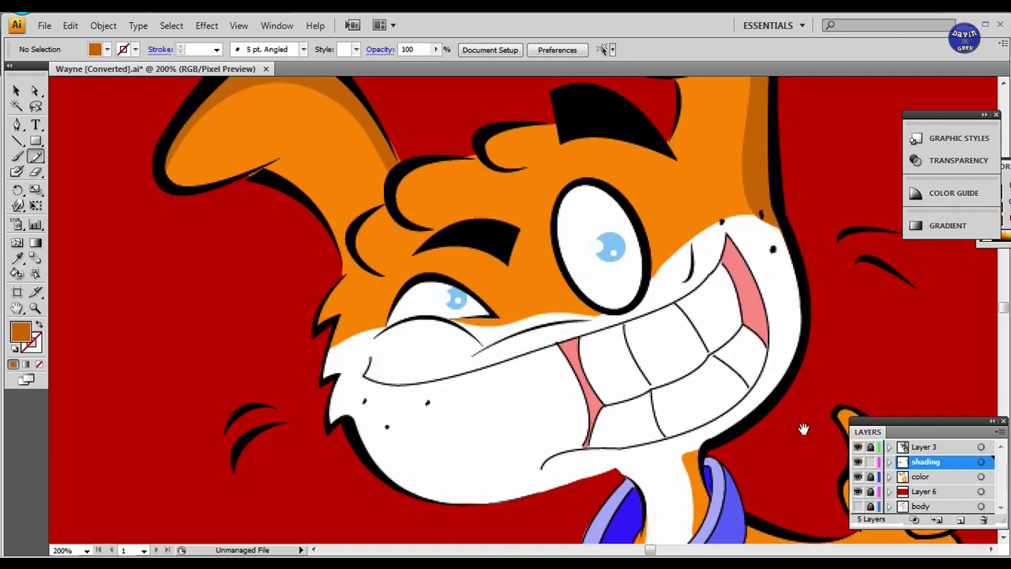
pyautogui.moveTo(804, 429)
pyautogui.mouseDown()
pyautogui.moveTo(553, 320)
pyautogui.moveTo(495, 254)
pyautogui.mouseUp()
pyautogui.moveTo(519, 446); pyautogui.dragTo(534, 245)
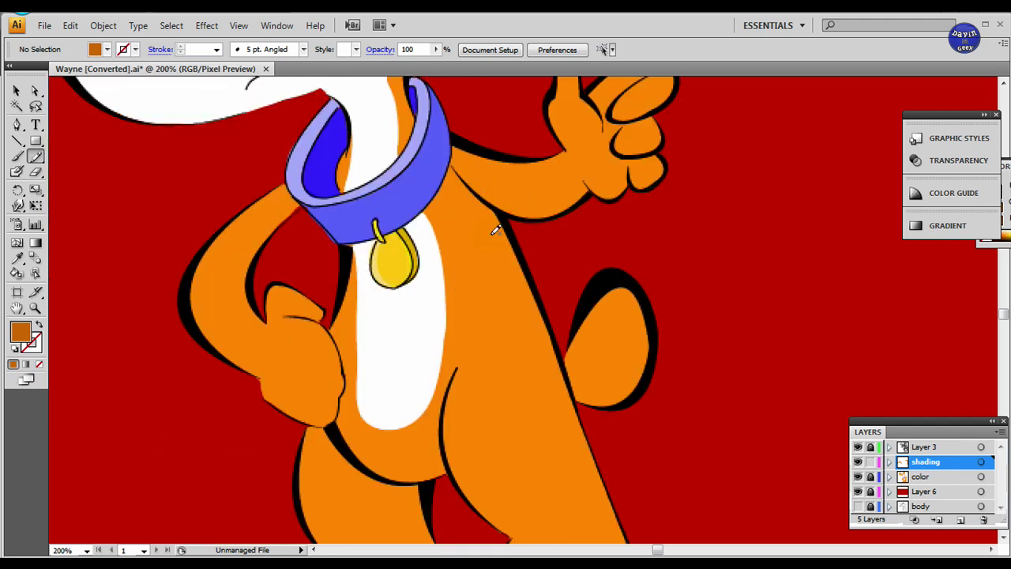
pyautogui.moveTo(553, 350); pyautogui.dragTo(558, 261)
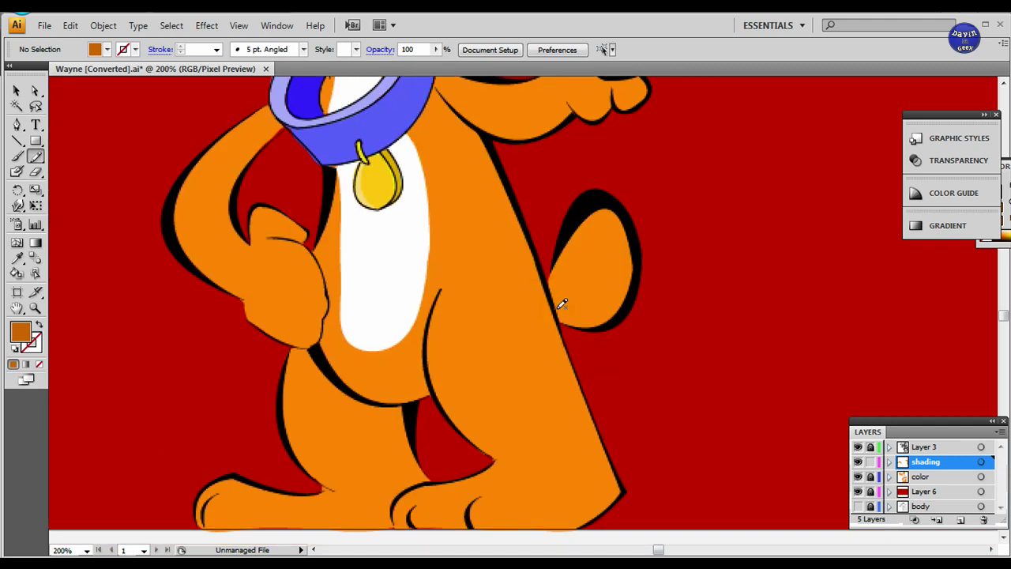
pyautogui.moveTo(561, 304)
pyautogui.mouseDown()
pyautogui.moveTo(589, 305)
pyautogui.moveTo(625, 276)
pyautogui.moveTo(626, 237)
pyautogui.mouseUp()
pyautogui.moveTo(630, 302)
pyautogui.mouseDown()
pyautogui.moveTo(583, 319)
pyautogui.moveTo(558, 304)
pyautogui.mouseUp()
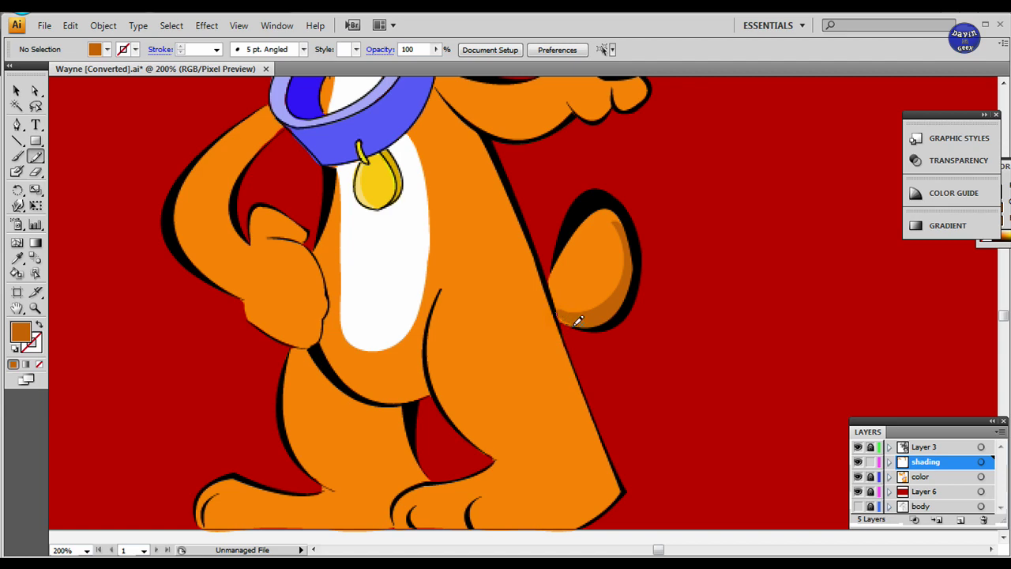
pyautogui.moveTo(635, 463)
pyautogui.mouseDown()
pyautogui.moveTo(612, 400)
pyautogui.moveTo(623, 458)
pyautogui.mouseUp()
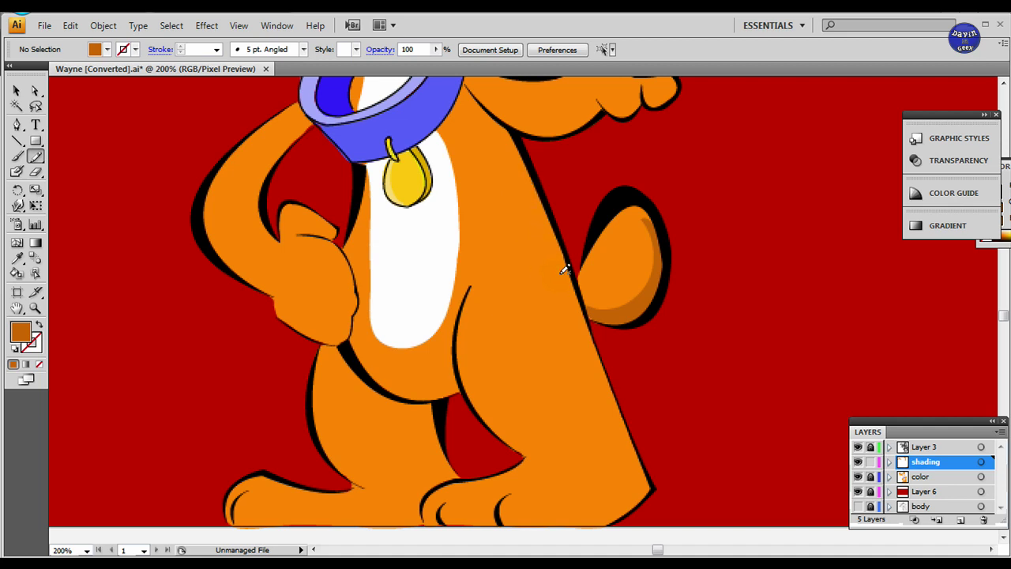
pyautogui.moveTo(505, 114)
pyautogui.mouseDown()
pyautogui.moveTo(534, 210)
pyautogui.moveTo(584, 294)
pyautogui.mouseUp()
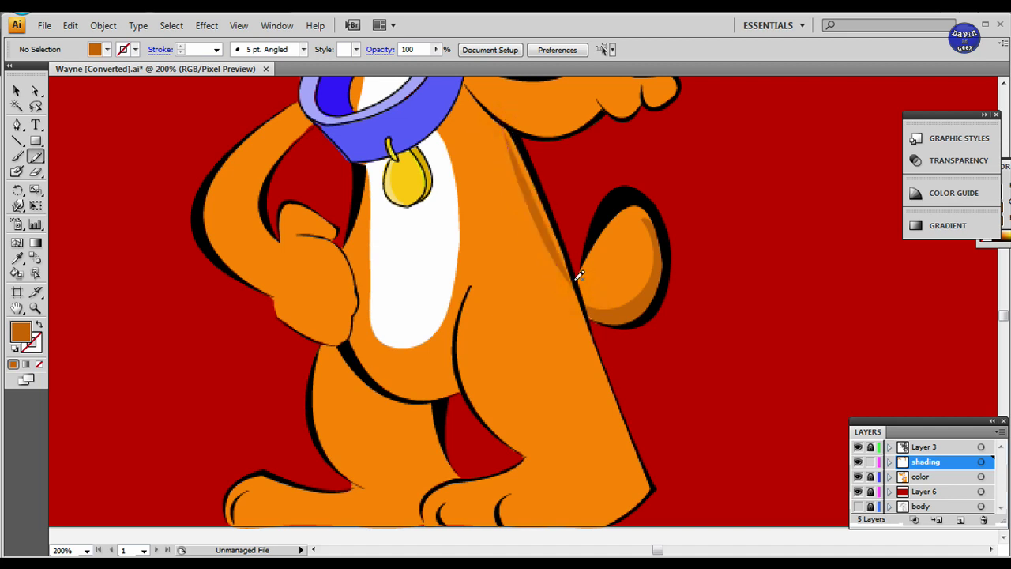
pyautogui.hotkey('ctrl', 'z')
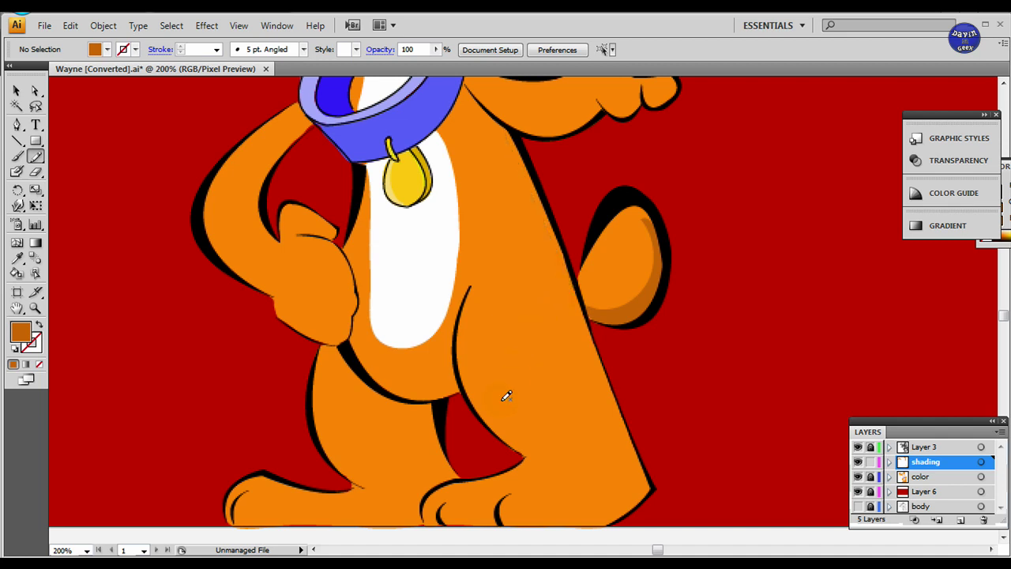
# Step: Shade along the belly outline, the toe line and up the inner leg
pyautogui.moveTo(345, 355)
pyautogui.mouseDown()
pyautogui.moveTo(371, 406)
pyautogui.moveTo(417, 416)
pyautogui.moveTo(437, 403)
pyautogui.moveTo(381, 384)
pyautogui.moveTo(342, 346)
pyautogui.mouseUp()
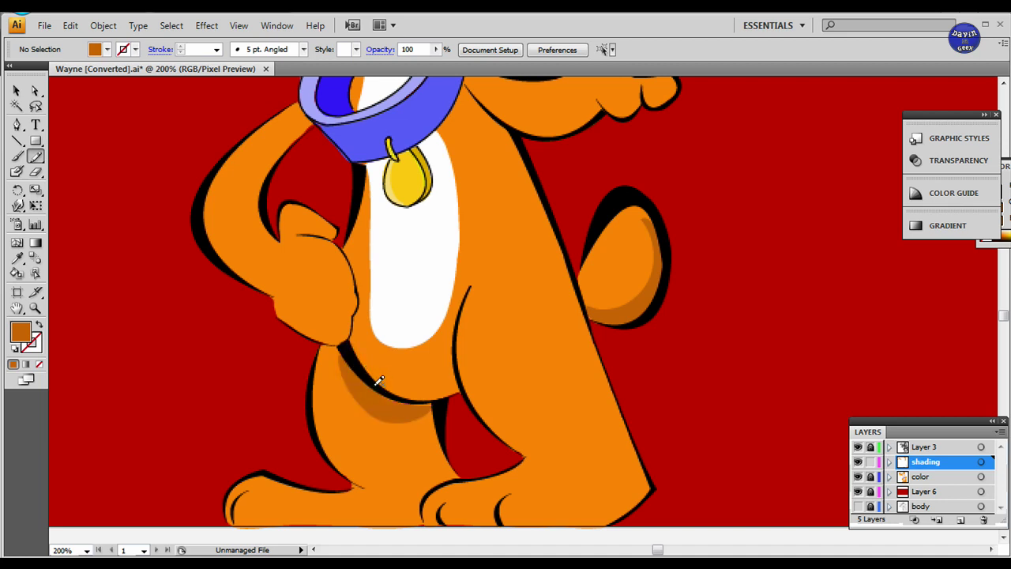
pyautogui.moveTo(378, 380)
pyautogui.mouseDown()
pyautogui.moveTo(408, 399)
pyautogui.moveTo(431, 394)
pyautogui.moveTo(383, 389)
pyautogui.mouseUp()
pyautogui.scroll(-2, 506, 438)
pyautogui.moveTo(525, 462)
pyautogui.mouseDown()
pyautogui.moveTo(518, 471)
pyautogui.moveTo(524, 439)
pyautogui.moveTo(518, 474)
pyautogui.moveTo(523, 446)
pyautogui.mouseUp()
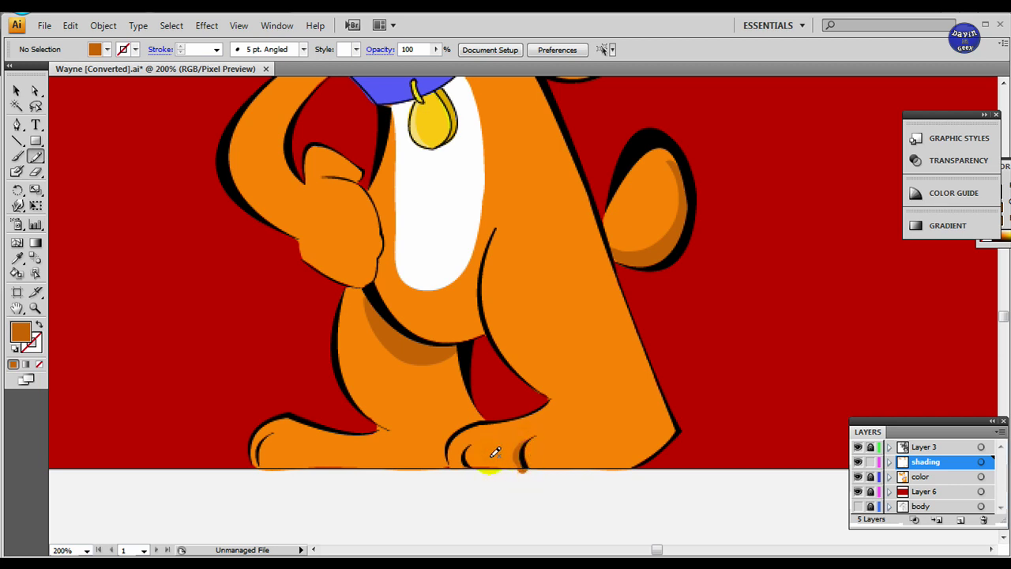
pyautogui.scroll(1, 482, 466)
pyautogui.moveTo(489, 486)
pyautogui.mouseDown()
pyautogui.moveTo(485, 510)
pyautogui.moveTo(469, 490)
pyautogui.mouseUp()
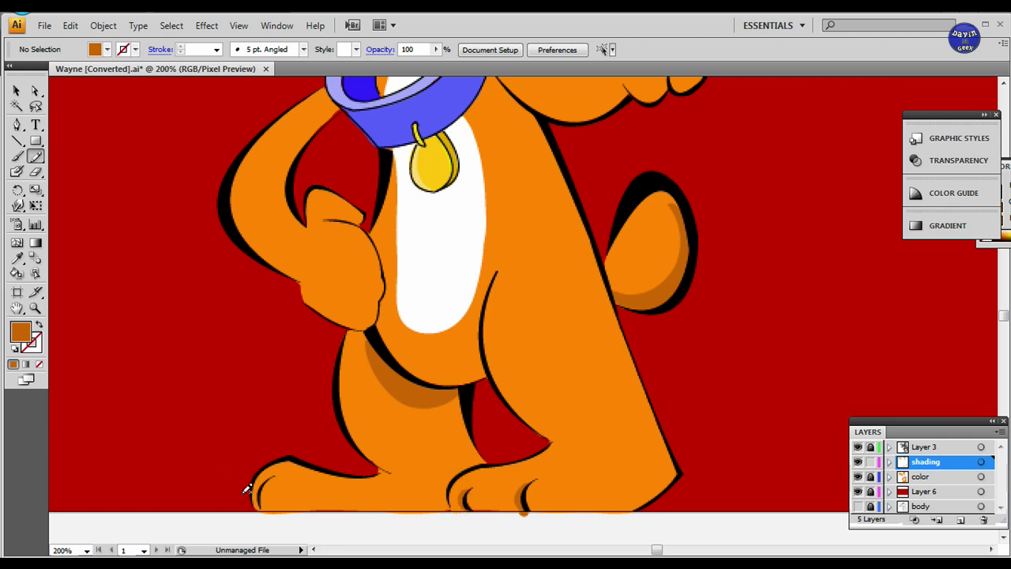
pyautogui.scroll(3, 474, 474)
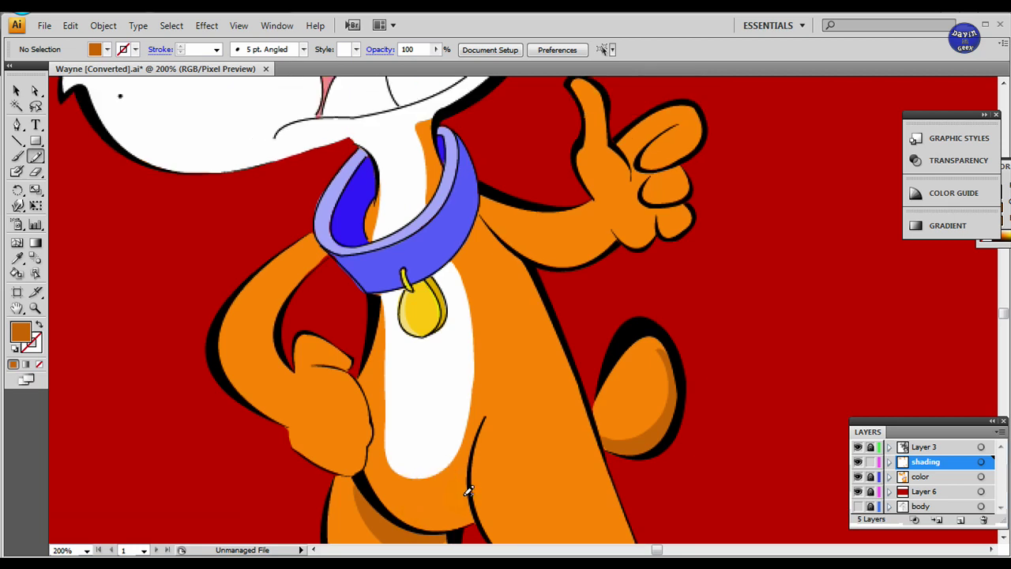
pyautogui.moveTo(478, 518)
pyautogui.mouseDown()
pyautogui.moveTo(458, 463)
pyautogui.moveTo(461, 428)
pyautogui.moveTo(487, 417)
pyautogui.moveTo(476, 518)
pyautogui.mouseUp()
# Step: Shade up the bent arm's inner edge, redoing the first stroke
pyautogui.moveTo(453, 475)
pyautogui.mouseDown()
pyautogui.moveTo(490, 360)
pyautogui.moveTo(514, 500)
pyautogui.mouseUp()
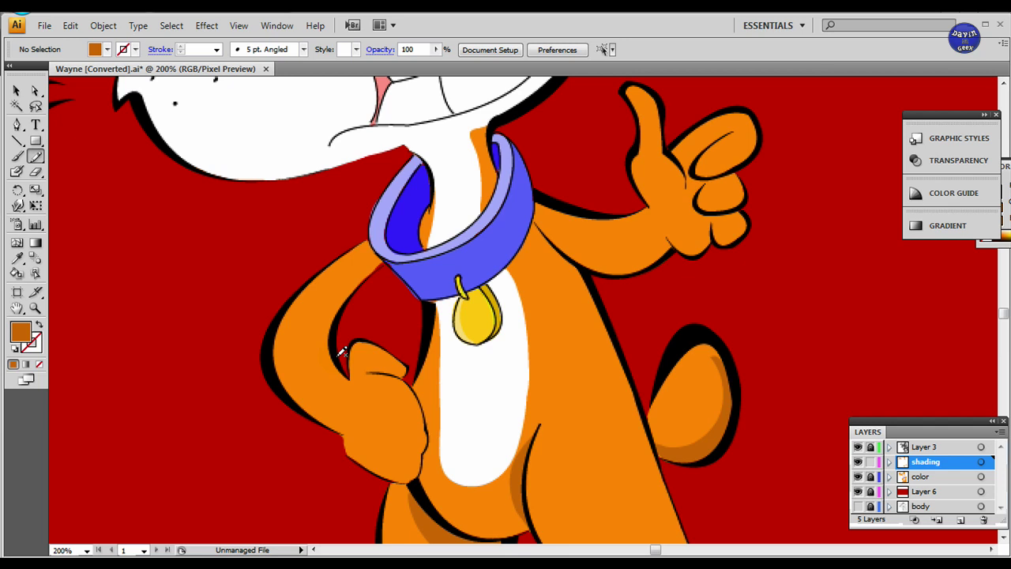
pyautogui.moveTo(354, 376)
pyautogui.mouseDown()
pyautogui.moveTo(334, 338)
pyautogui.moveTo(349, 300)
pyautogui.moveTo(388, 261)
pyautogui.moveTo(336, 299)
pyautogui.moveTo(326, 361)
pyautogui.moveTo(334, 377)
pyautogui.moveTo(349, 376)
pyautogui.moveTo(319, 349)
pyautogui.moveTo(321, 324)
pyautogui.moveTo(387, 256)
pyautogui.mouseUp()
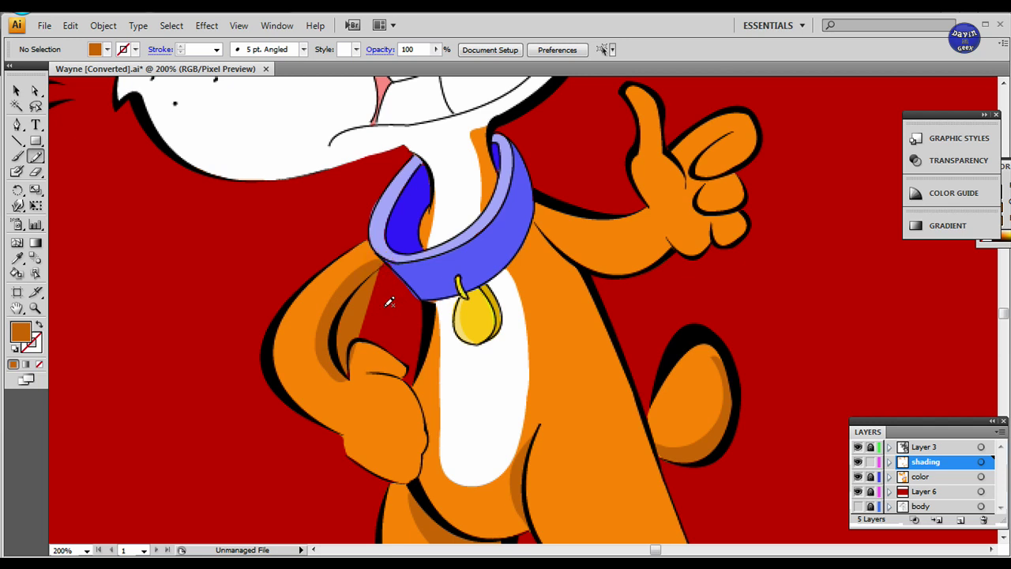
pyautogui.hotkey('ctrl', 'z')
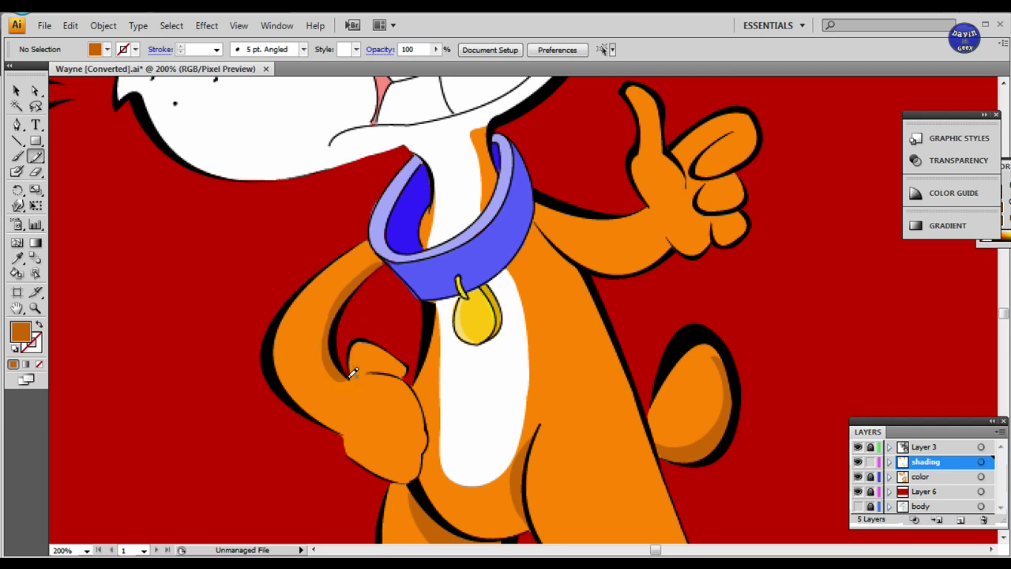
pyautogui.moveTo(325, 357)
pyautogui.mouseDown()
pyautogui.moveTo(323, 309)
pyautogui.moveTo(383, 249)
pyautogui.moveTo(379, 269)
pyautogui.mouseUp()
pyautogui.moveTo(345, 308)
pyautogui.mouseDown()
pyautogui.moveTo(338, 343)
pyautogui.moveTo(363, 376)
pyautogui.moveTo(339, 408)
pyautogui.moveTo(343, 260)
pyautogui.moveTo(301, 262)
pyautogui.mouseUp()
pyautogui.moveTo(370, 361); pyautogui.dragTo(368, 420)
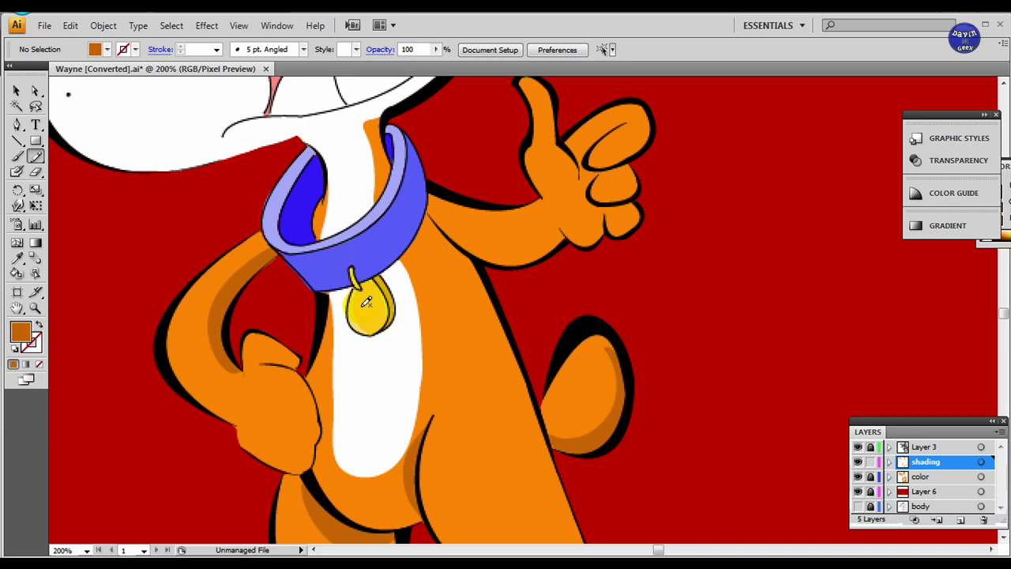
# Step: Paint shading at the collar's right edge under the raised arm, undoing both attempts
pyautogui.moveTo(377, 305); pyautogui.dragTo(405, 347)
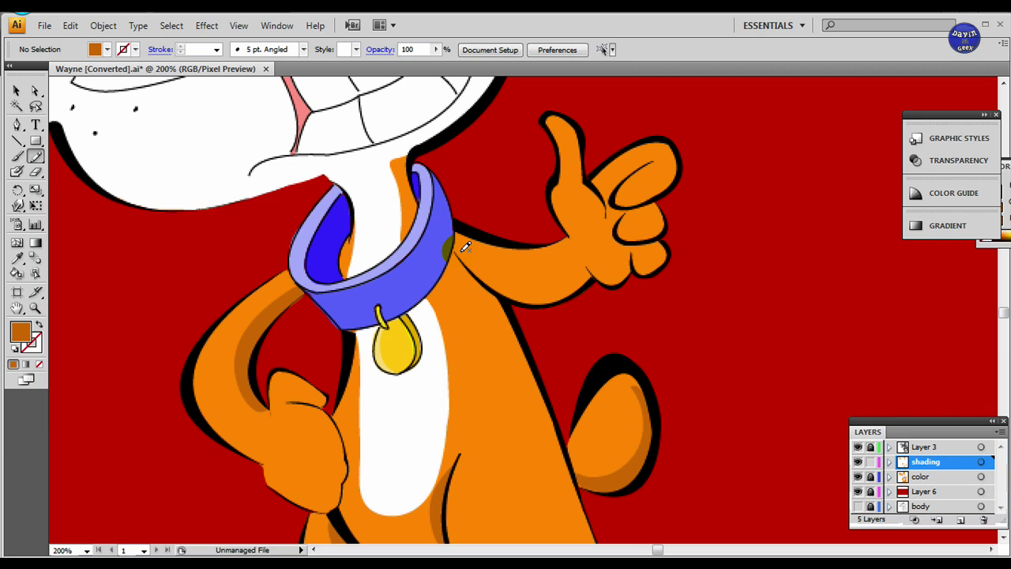
pyautogui.moveTo(446, 246)
pyautogui.mouseDown()
pyautogui.moveTo(458, 237)
pyautogui.moveTo(500, 274)
pyautogui.moveTo(588, 271)
pyautogui.moveTo(541, 278)
pyautogui.mouseUp()
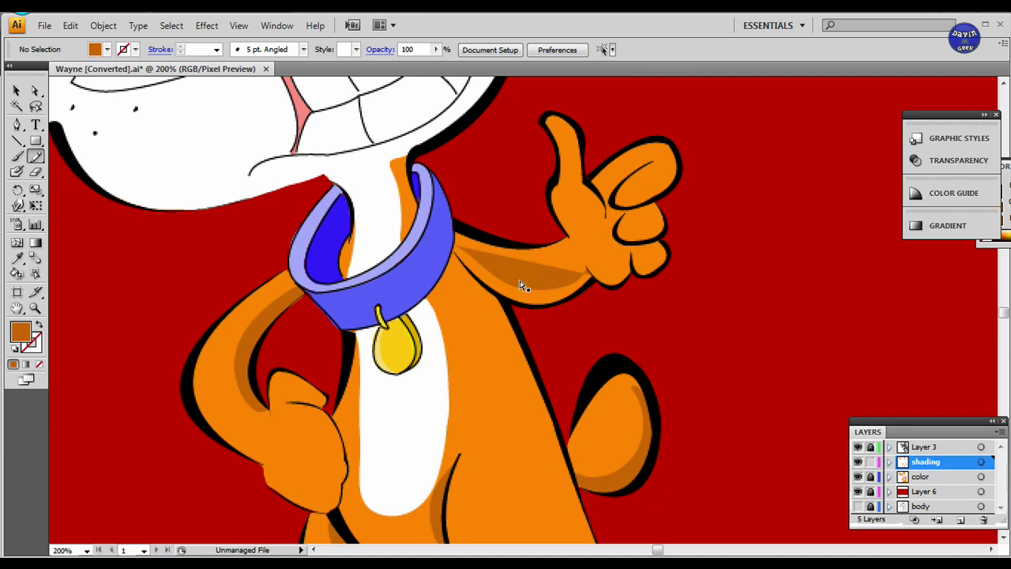
pyautogui.hotkey('ctrl', 'z')
pyautogui.moveTo(447, 248)
pyautogui.mouseDown()
pyautogui.moveTo(531, 279)
pyautogui.moveTo(584, 265)
pyautogui.moveTo(602, 273)
pyautogui.moveTo(628, 256)
pyautogui.moveTo(654, 267)
pyautogui.moveTo(668, 251)
pyautogui.moveTo(654, 274)
pyautogui.moveTo(633, 268)
pyautogui.moveTo(616, 286)
pyautogui.moveTo(591, 280)
pyautogui.moveTo(535, 308)
pyautogui.moveTo(487, 292)
pyautogui.moveTo(458, 245)
pyautogui.moveTo(497, 294)
pyautogui.moveTo(542, 305)
pyautogui.moveTo(607, 278)
pyautogui.moveTo(666, 236)
pyautogui.mouseUp()
pyautogui.hotkey('ctrl', 'z')
pyautogui.hotkey('ctrl', 'z')
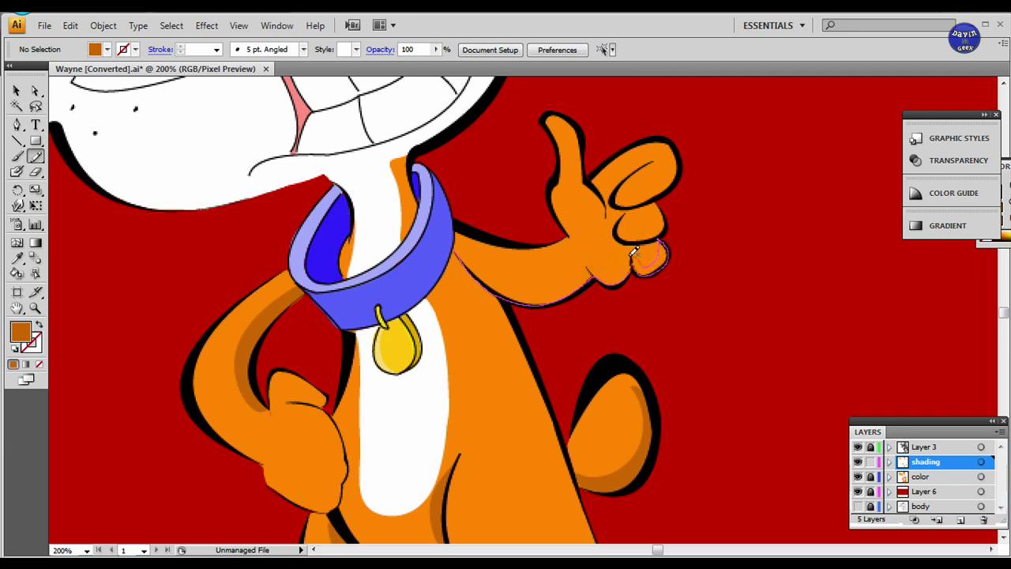
# Step: Draw shading strokes along the hand's underside, under the fist, and up the fist crease to the knuckle
pyautogui.moveTo(623, 267)
pyautogui.mouseDown()
pyautogui.moveTo(587, 267)
pyautogui.moveTo(543, 292)
pyautogui.moveTo(515, 289)
pyautogui.moveTo(456, 245)
pyautogui.moveTo(466, 259)
pyautogui.mouseUp()
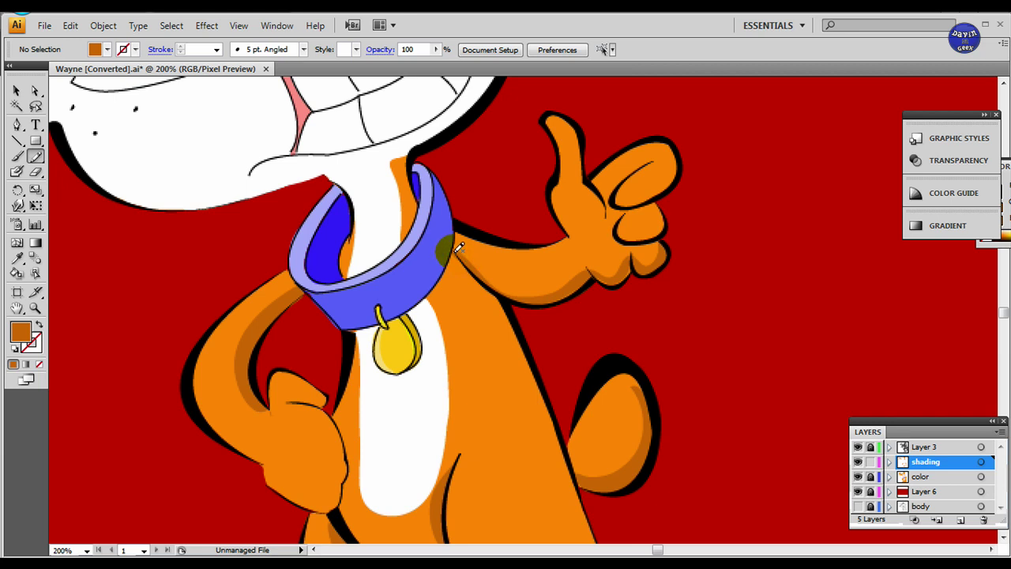
pyautogui.moveTo(440, 241)
pyautogui.mouseDown()
pyautogui.moveTo(519, 289)
pyautogui.moveTo(578, 278)
pyautogui.moveTo(573, 292)
pyautogui.moveTo(527, 304)
pyautogui.moveTo(440, 242)
pyautogui.mouseUp()
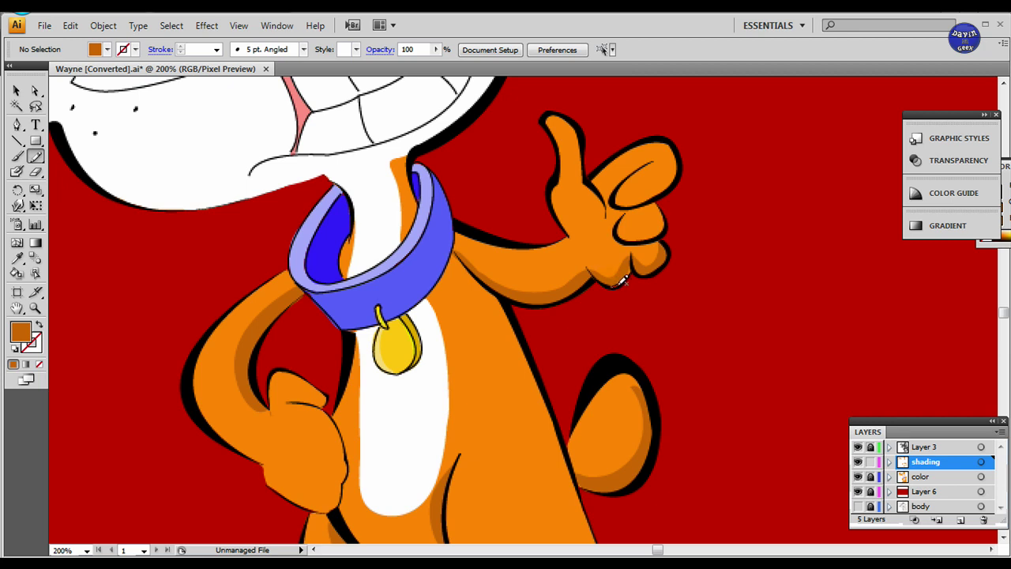
pyautogui.moveTo(634, 263); pyautogui.dragTo(636, 265)
pyautogui.moveTo(623, 217)
pyautogui.mouseDown()
pyautogui.moveTo(658, 206)
pyautogui.moveTo(628, 202)
pyautogui.moveTo(643, 211)
pyautogui.mouseUp()
pyautogui.moveTo(614, 201)
pyautogui.mouseDown()
pyautogui.moveTo(649, 156)
pyautogui.moveTo(619, 186)
pyautogui.moveTo(619, 205)
pyautogui.moveTo(630, 208)
pyautogui.moveTo(584, 320)
pyautogui.mouseUp()
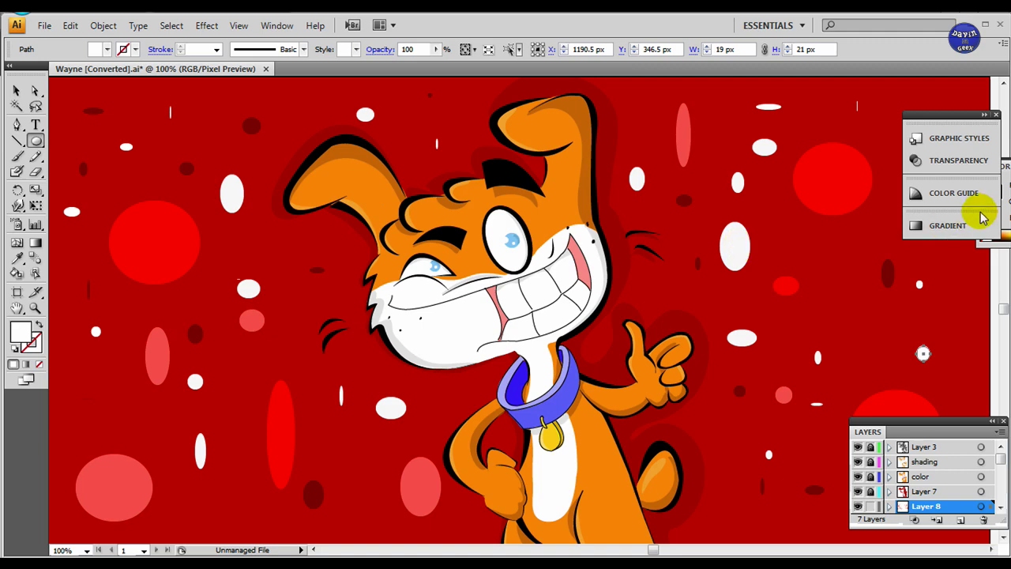
pyautogui.scroll(-3, 774, 194)
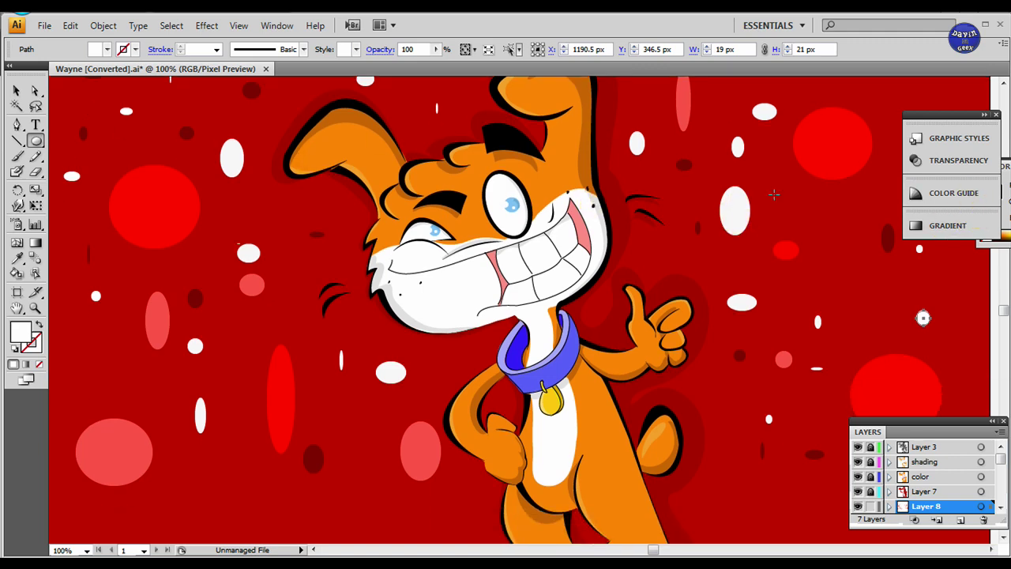
pyautogui.scroll(3, 774, 182)
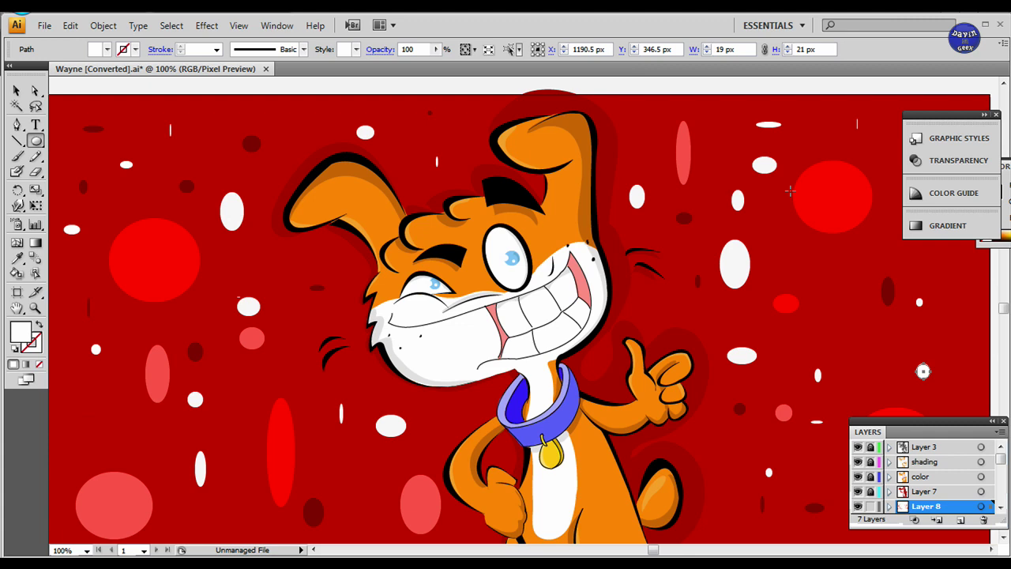
pyautogui.scroll(-1, 790, 191)
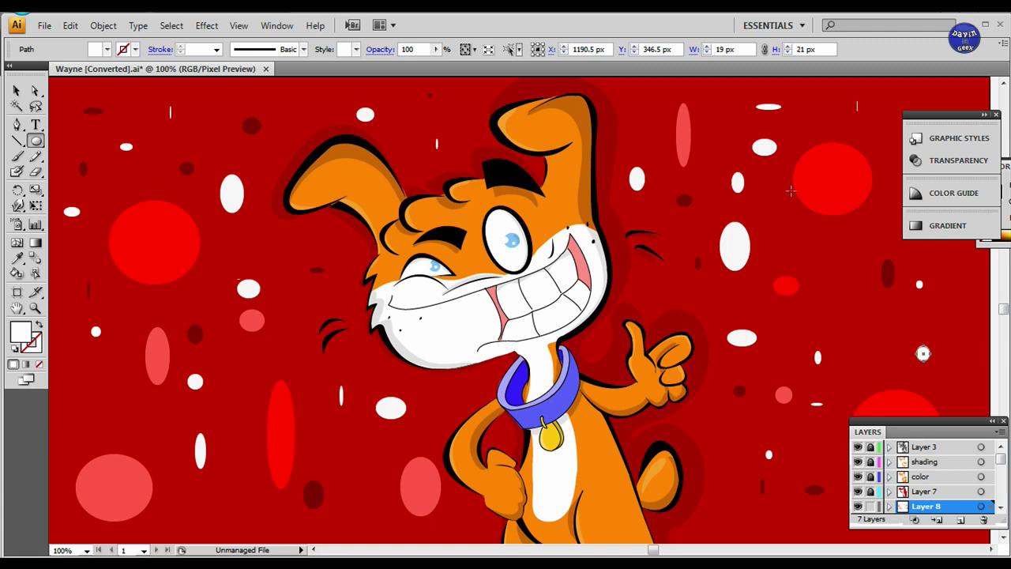
pyautogui.scroll(-2, 605, 170)
pyautogui.scroll(3, 604, 174)
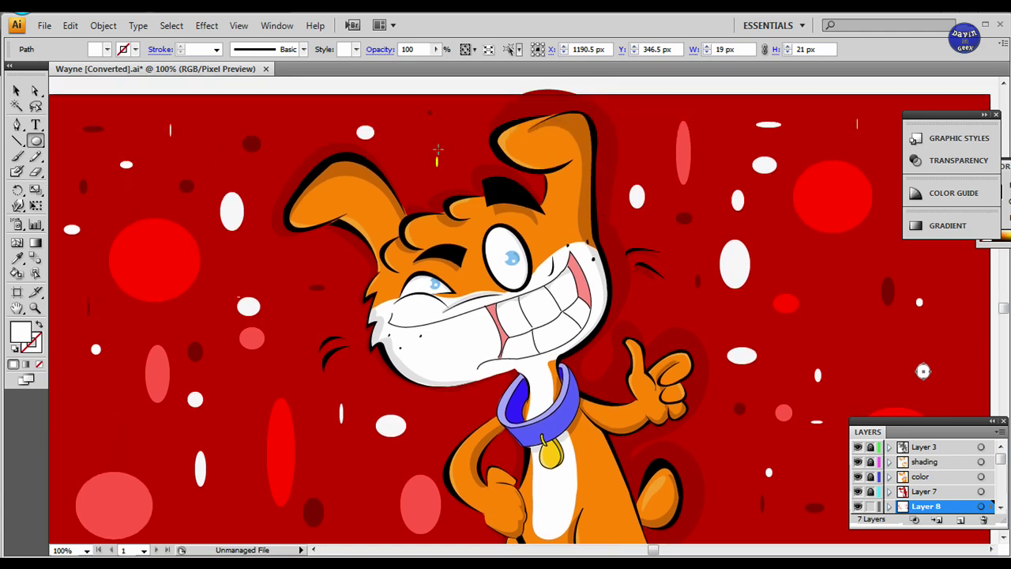
pyautogui.scroll(-2, 437, 150)
pyautogui.scroll(1, 721, 300)
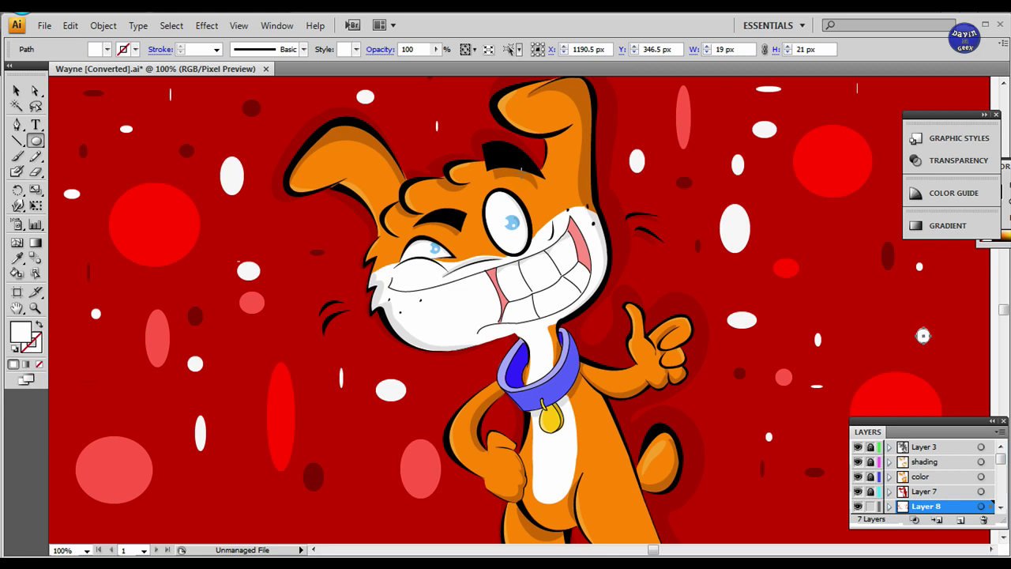
# Step: Float the Layers panel mid-canvas and enlarge it so all seven layers are listed
pyautogui.scroll(-1, 901, 450)
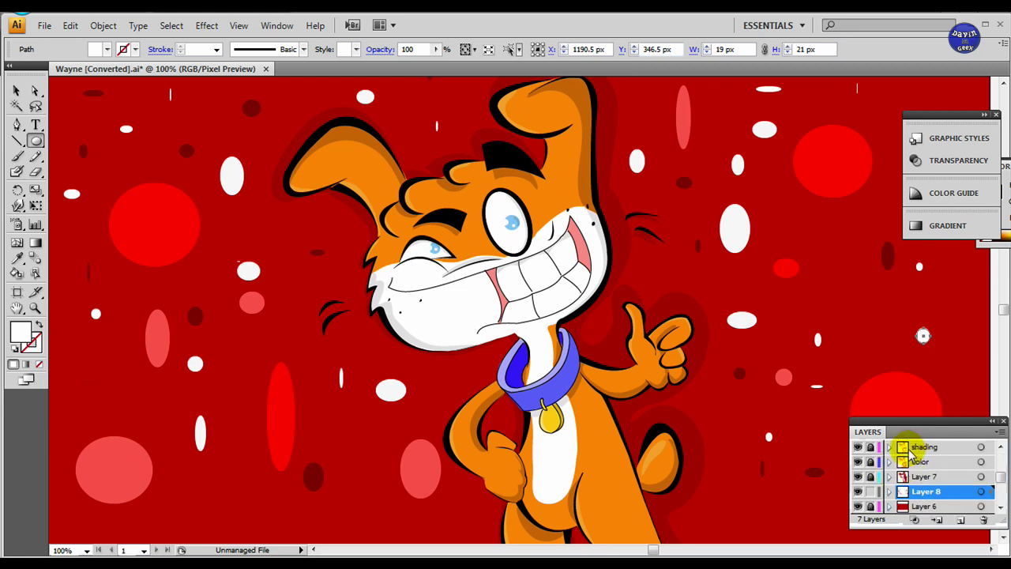
pyautogui.moveTo(973, 434); pyautogui.dragTo(768, 217)
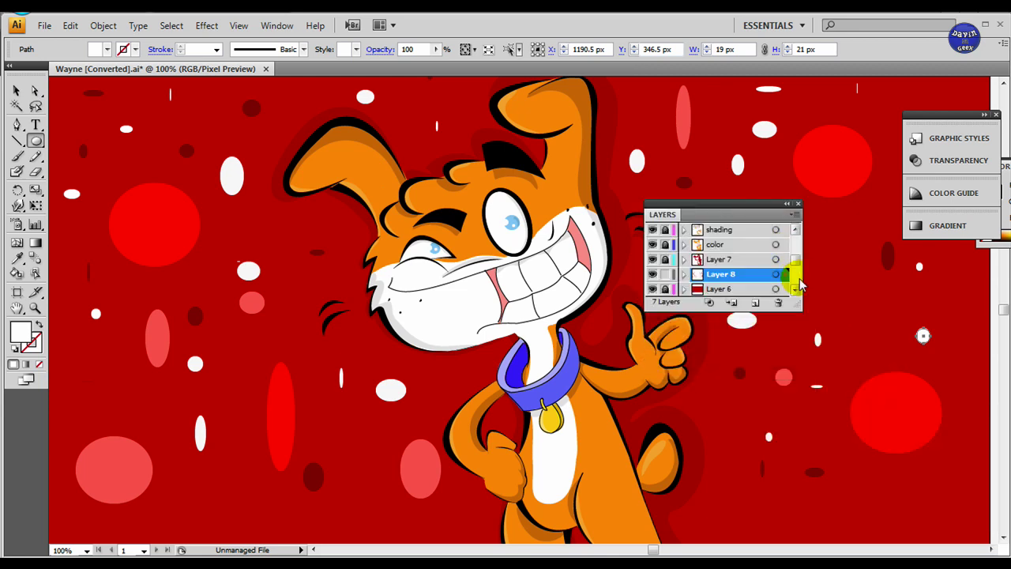
pyautogui.moveTo(797, 312); pyautogui.dragTo(862, 435)
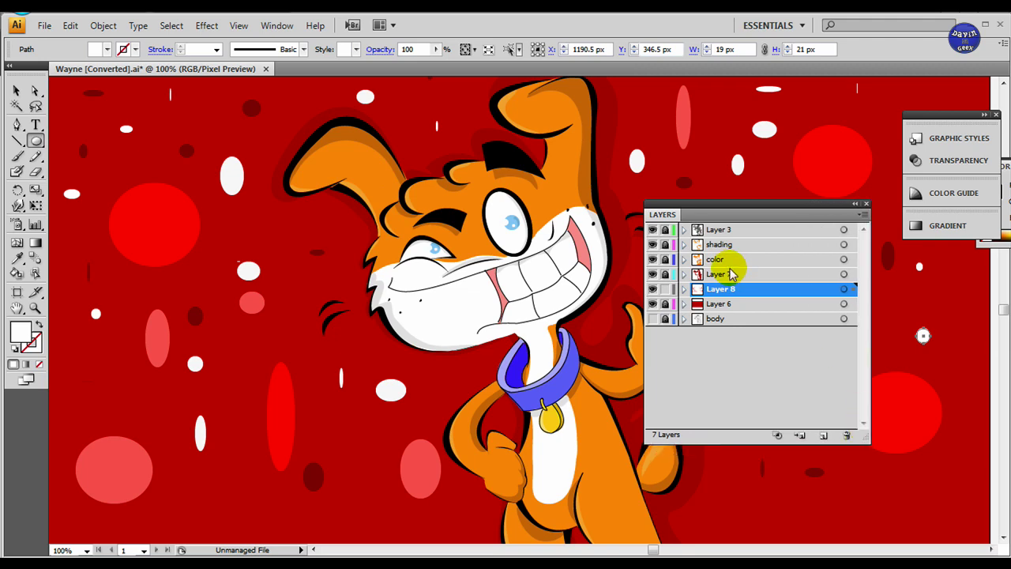
pyautogui.moveTo(727, 204); pyautogui.dragTo(813, 207)
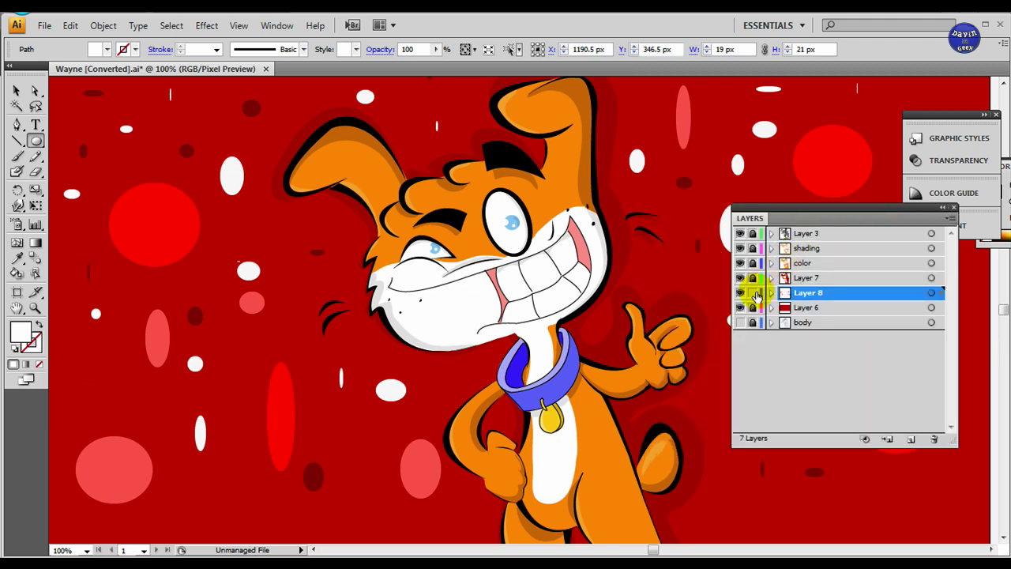
# Step: Hide the background, outline shadow, colour fills, shading and black line art layers
pyautogui.click(740, 292)
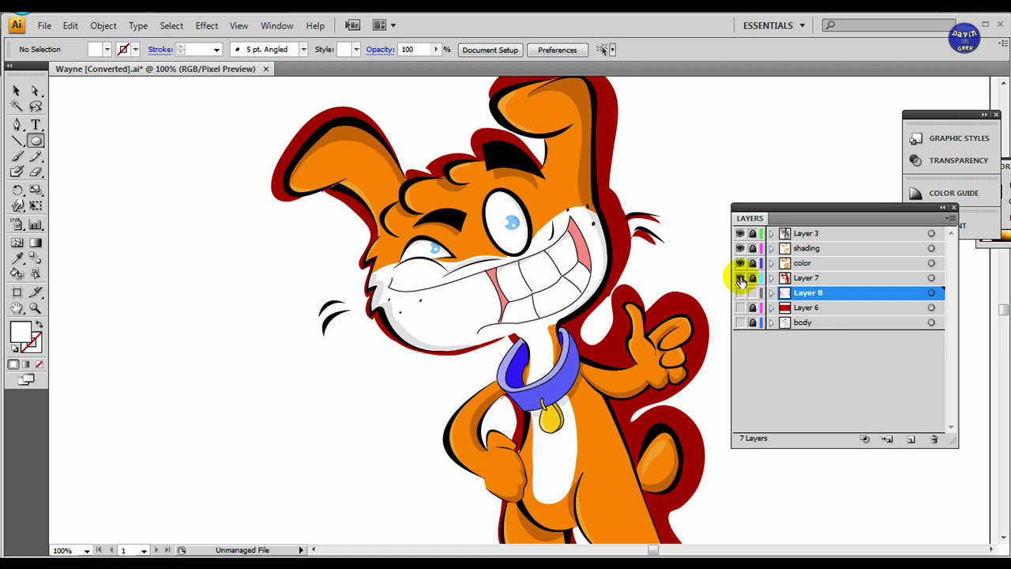
pyautogui.click(740, 277)
pyautogui.click(740, 262)
pyautogui.click(740, 248)
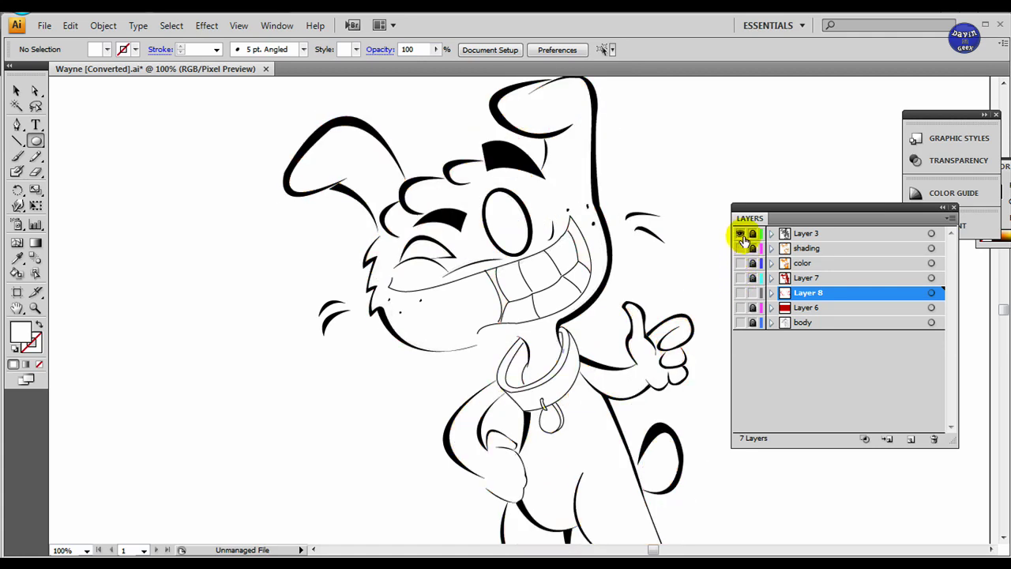
pyautogui.click(740, 233)
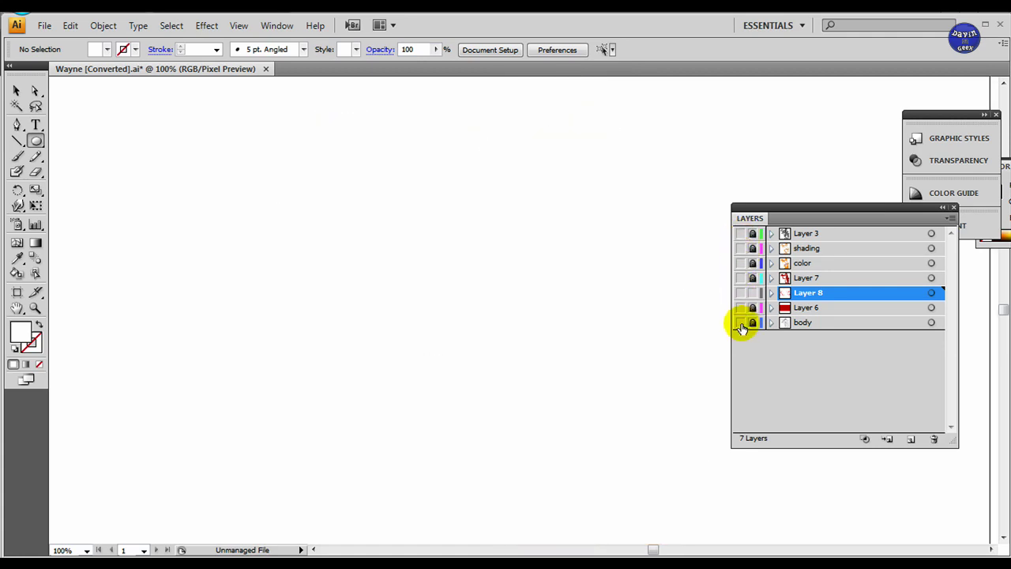
# Step: Check the pencil sketch, then show line art, colour fills, shading and red background, leaving the sketch hidden
pyautogui.click(740, 323)
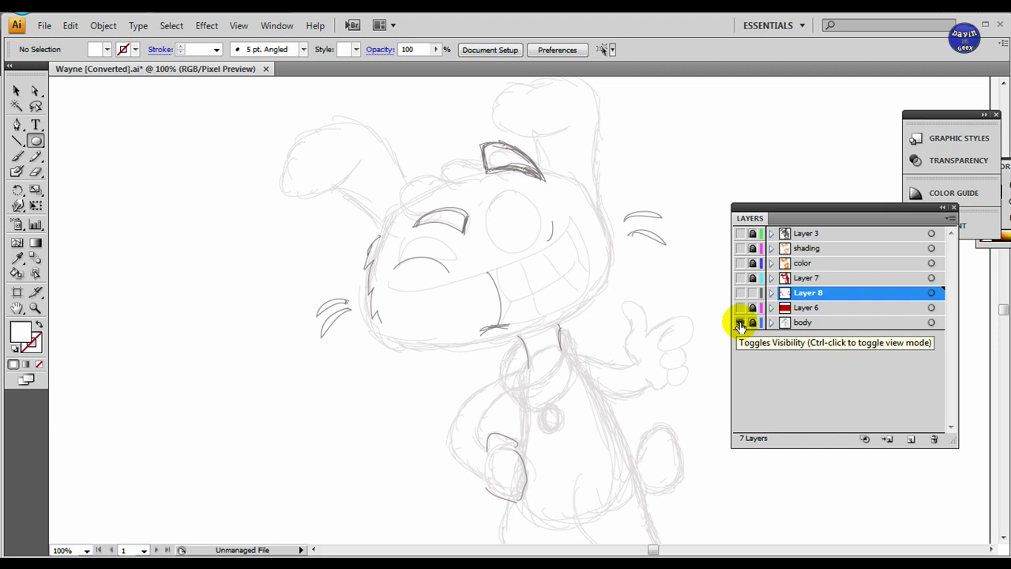
pyautogui.click(740, 233)
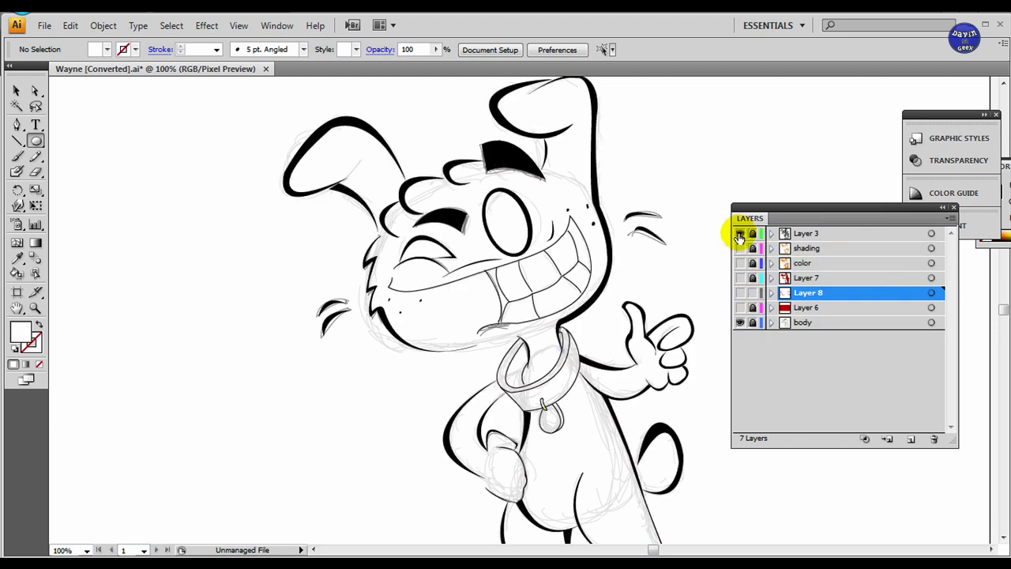
pyautogui.click(740, 322)
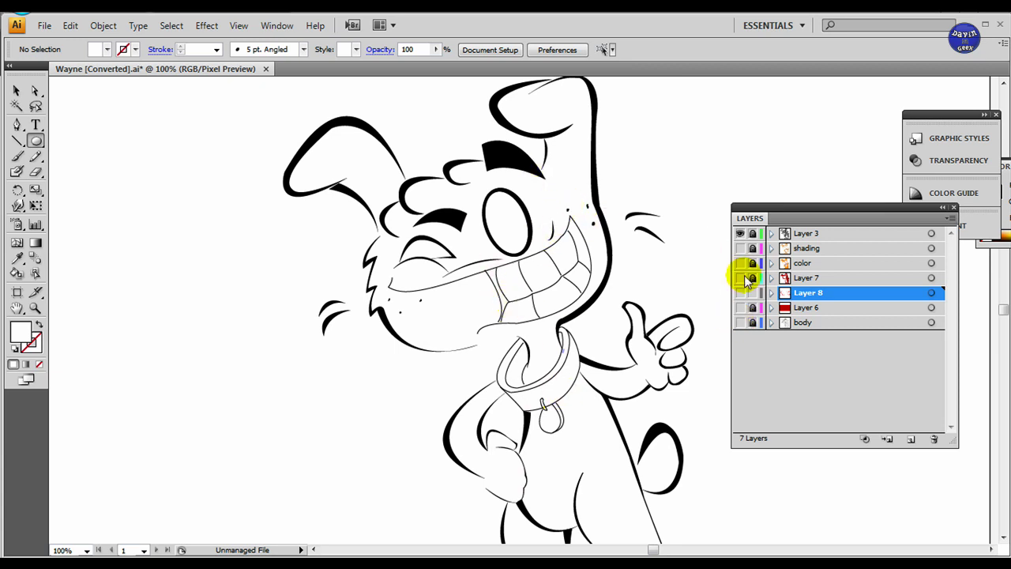
pyautogui.click(740, 263)
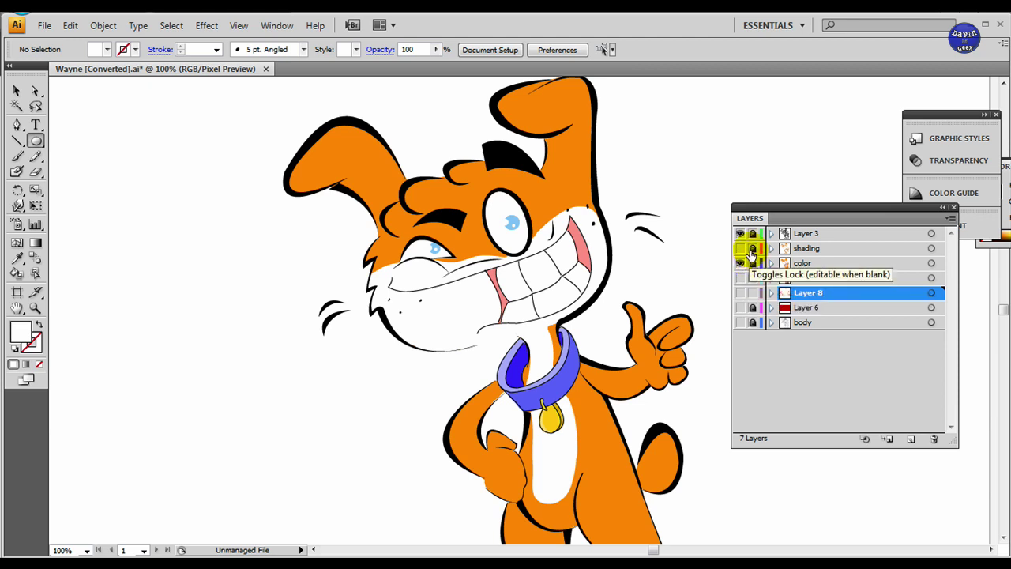
pyautogui.click(740, 248)
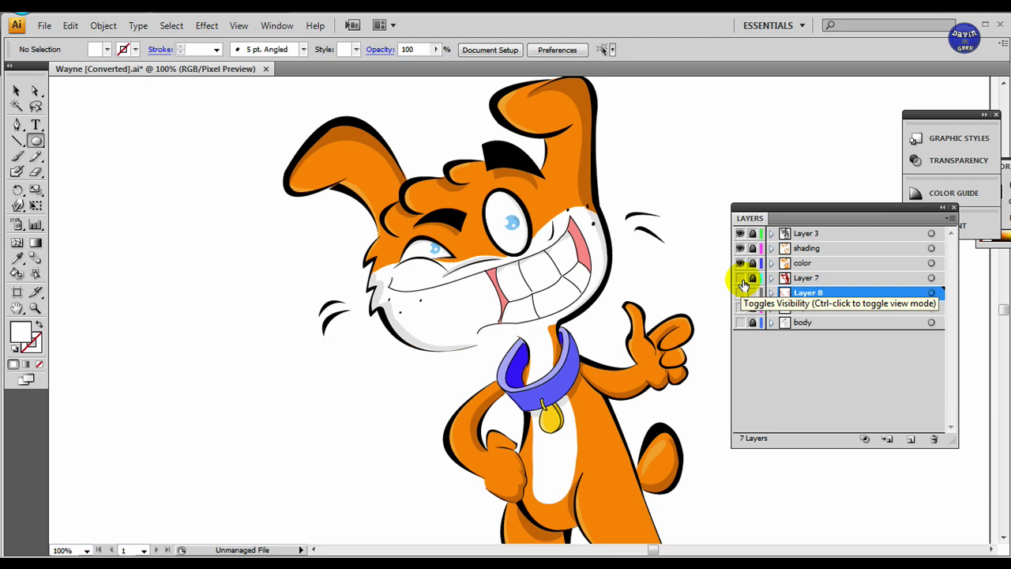
pyautogui.click(740, 308)
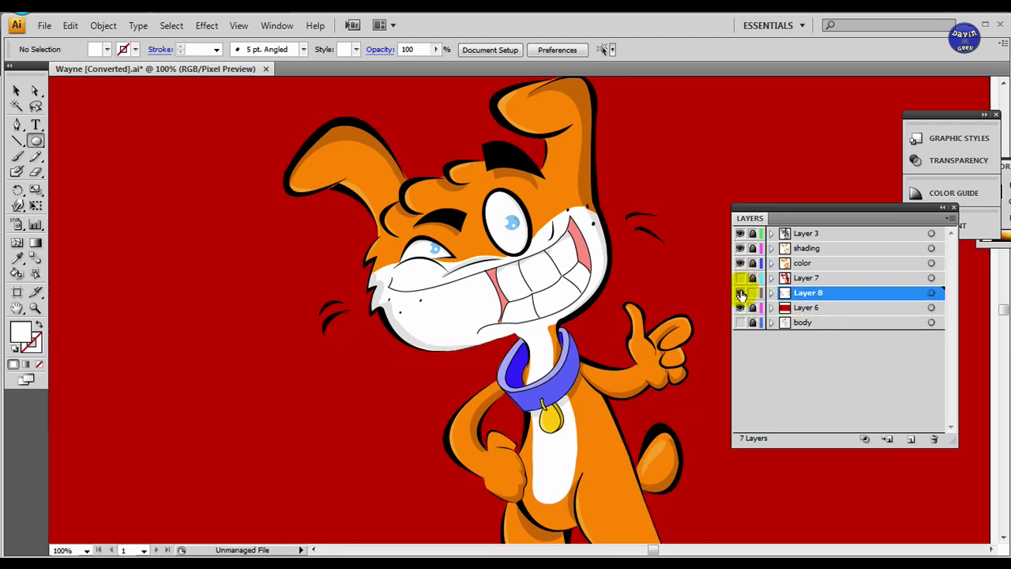
# Step: Make Layer 8 visible so the scattered dots reappear on the red background
pyautogui.click(741, 293)
pyautogui.click(741, 293)
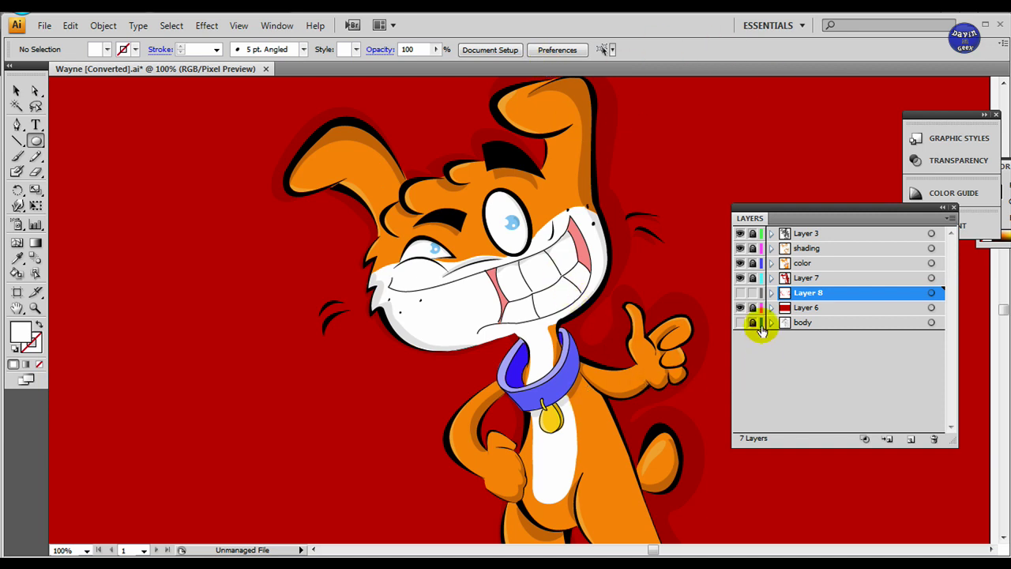
pyautogui.click(745, 293)
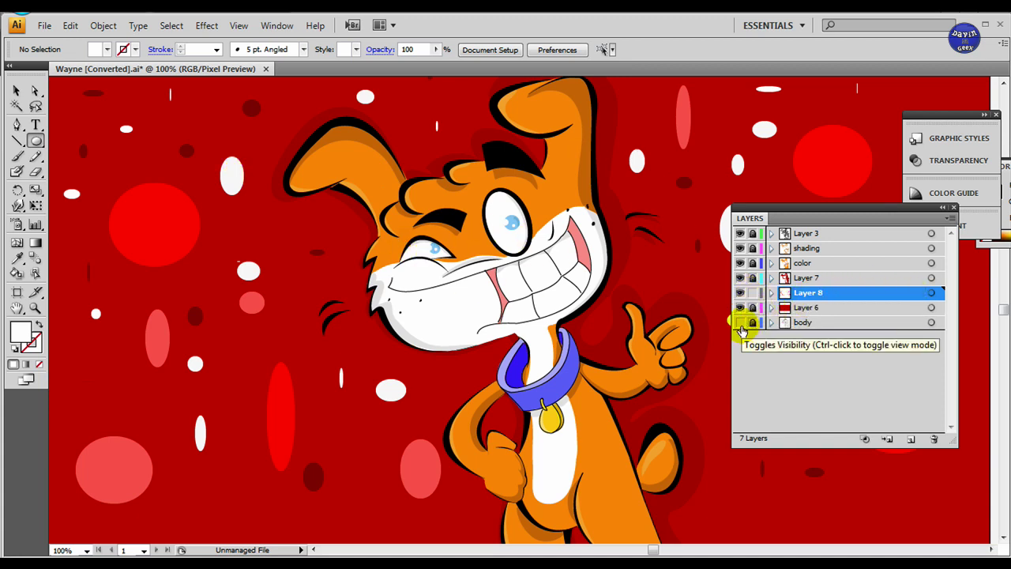
# Step: Dock the Layers panel against the right edge of the window
pyautogui.moveTo(811, 219); pyautogui.dragTo(823, 220)
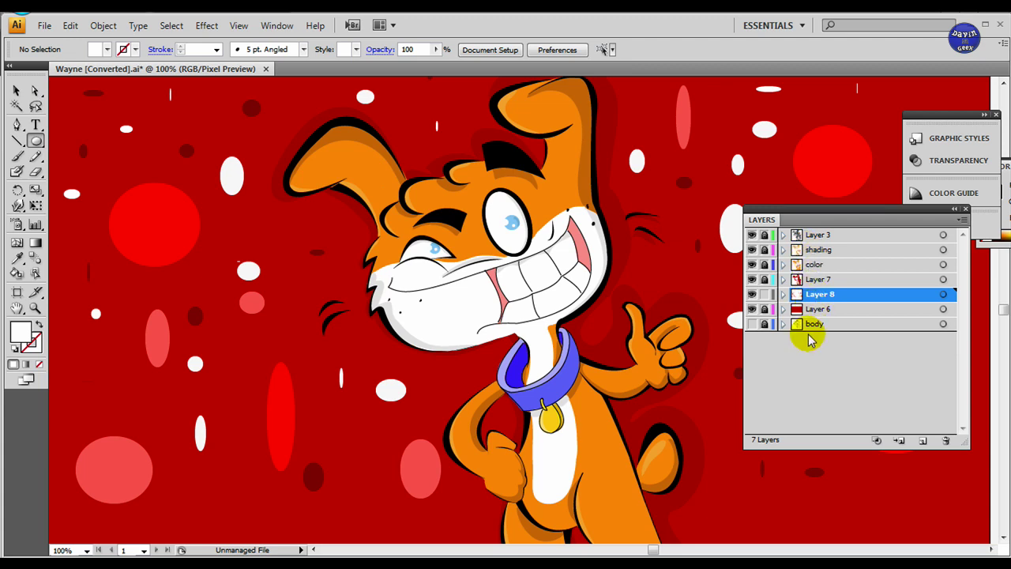
pyautogui.moveTo(817, 220); pyautogui.dragTo(987, 217)
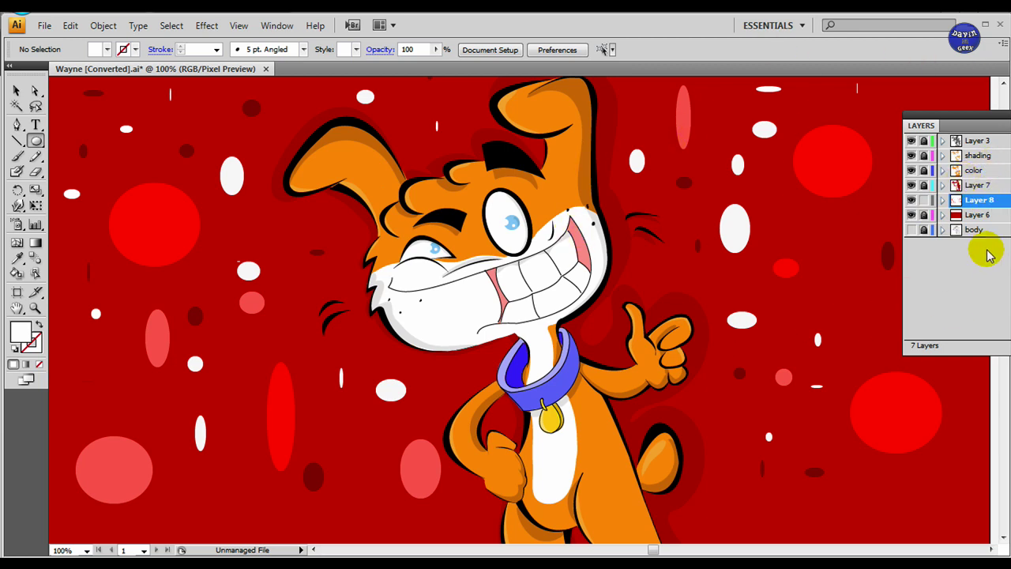
pyautogui.moveTo(516, 197); pyautogui.dragTo(486, 235)
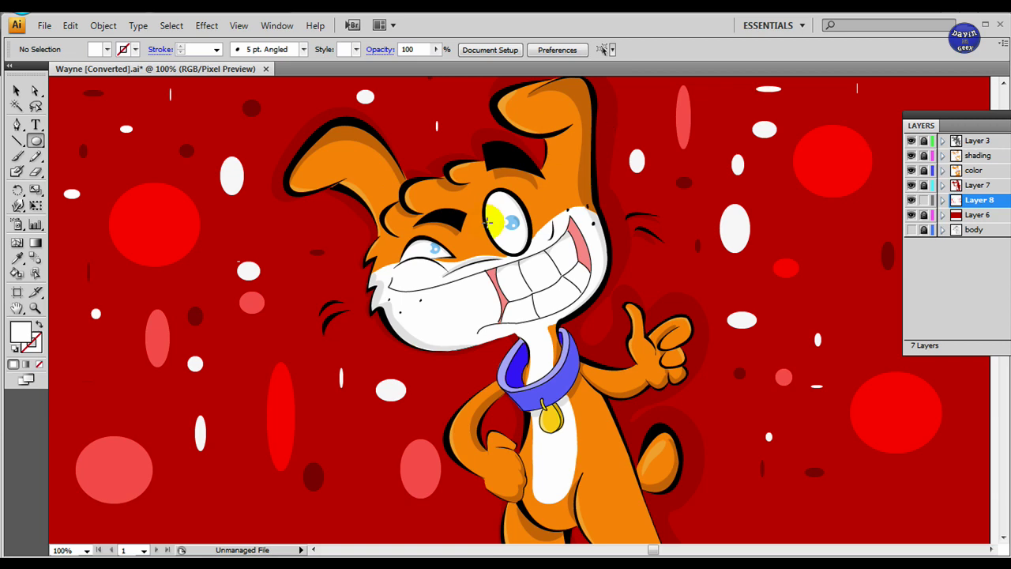
pyautogui.scroll(2, 617, 352)
pyautogui.scroll(-2, 617, 352)
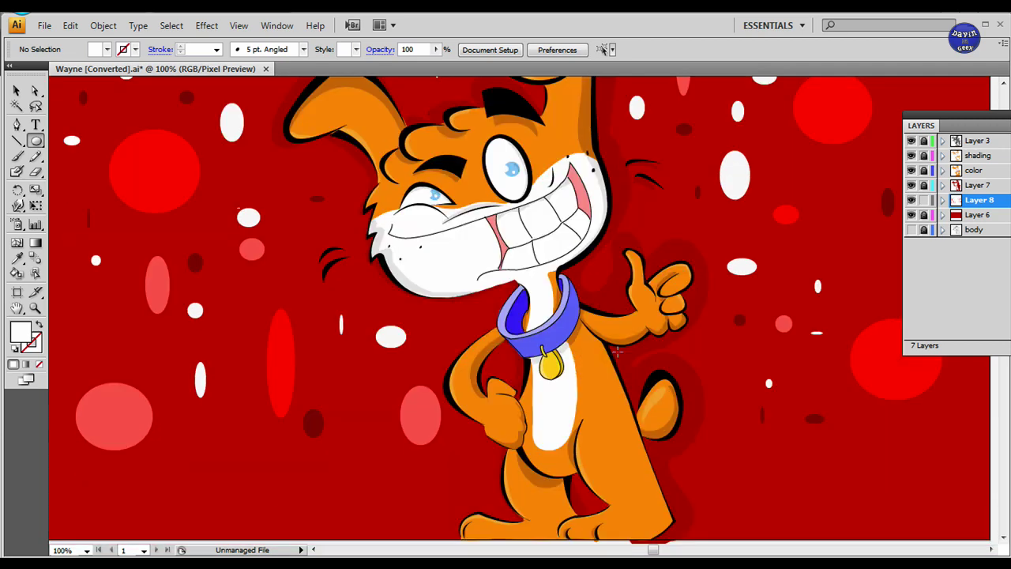
pyautogui.scroll(1, 617, 352)
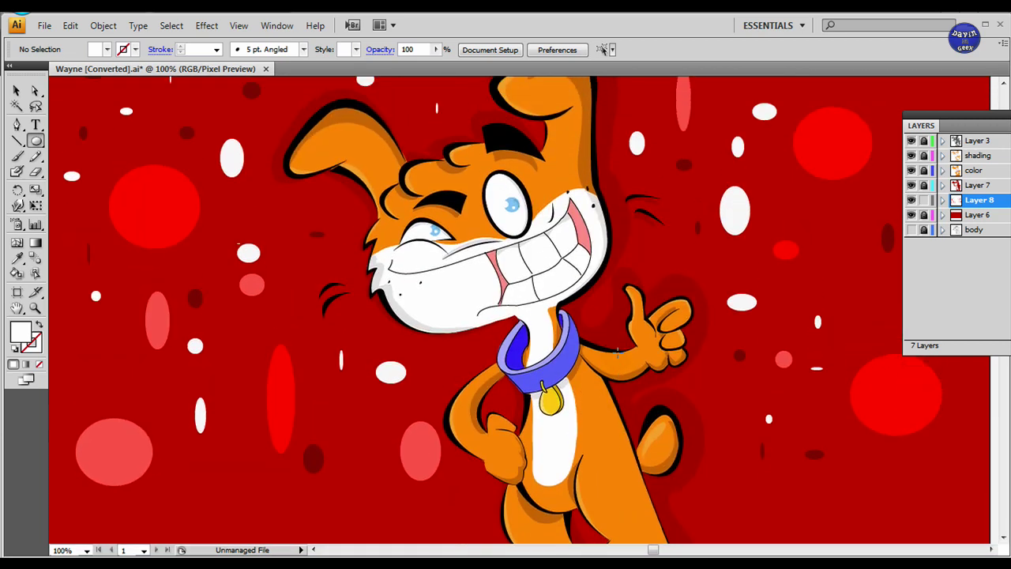
pyautogui.scroll(-1, 777, 382)
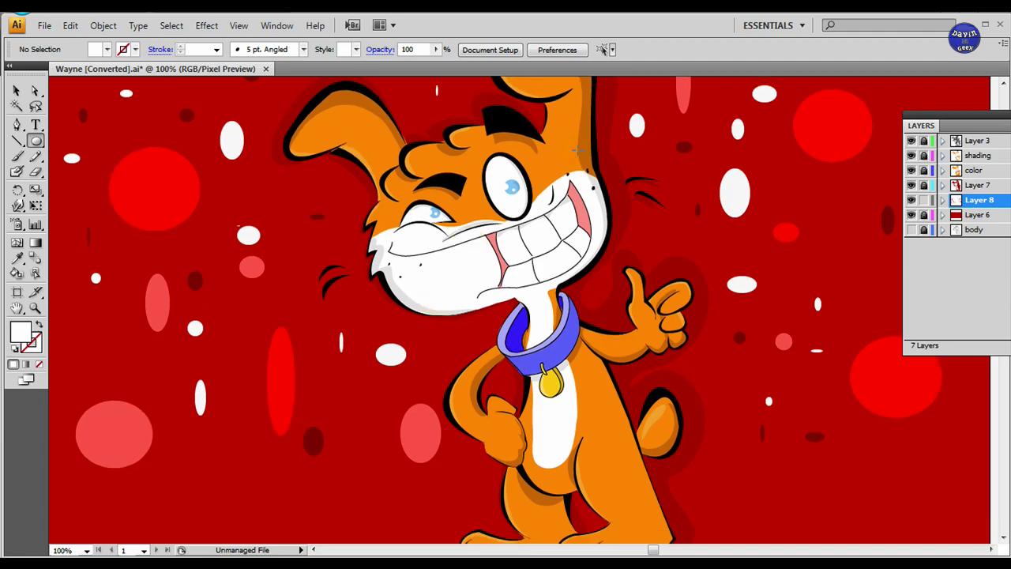